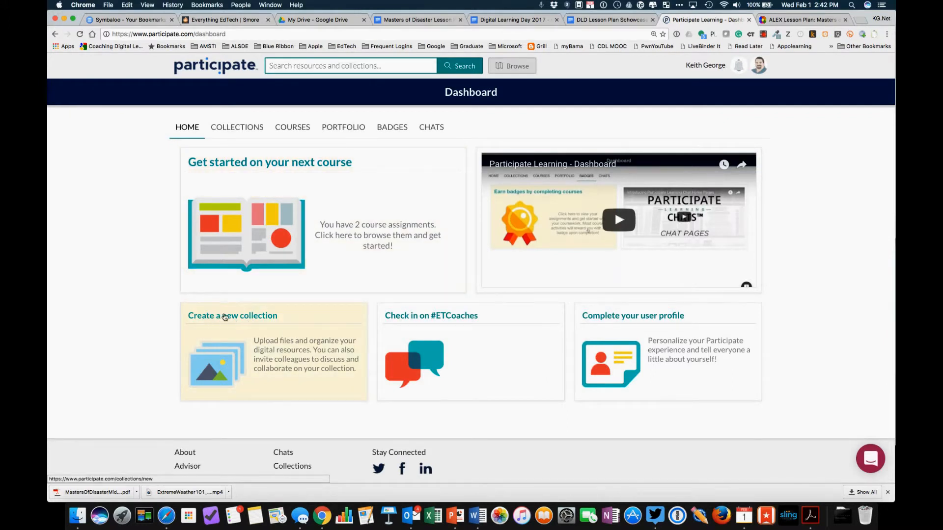
Step: Create a new collection named "Masters of Disaster" from the dashboard
click(234, 129)
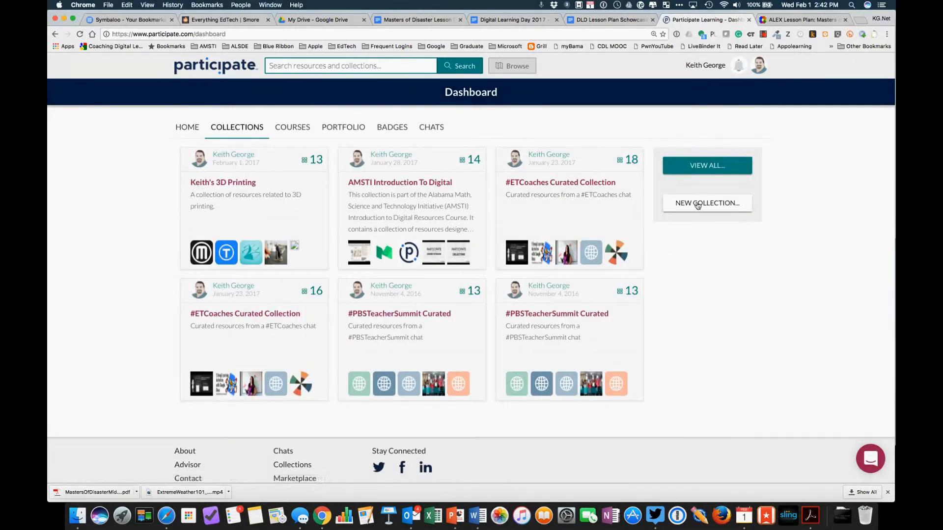
click(187, 128)
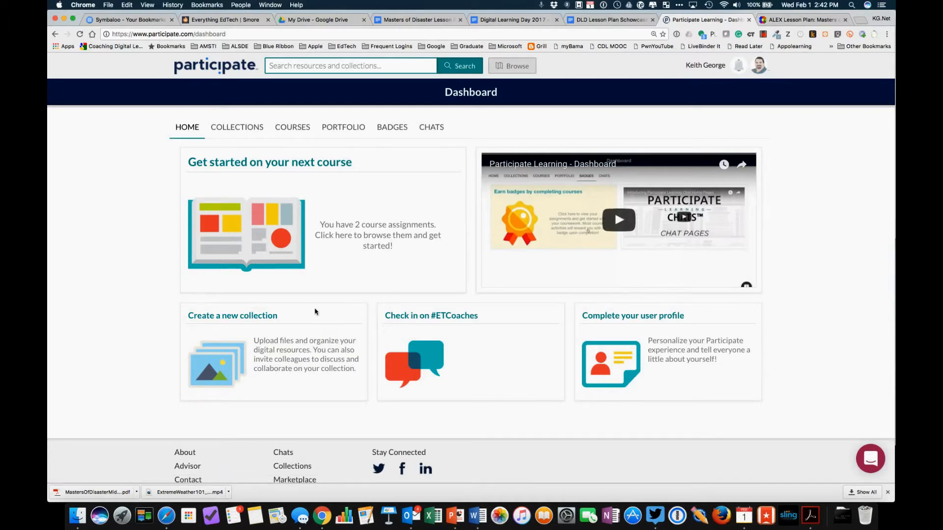
click(251, 318)
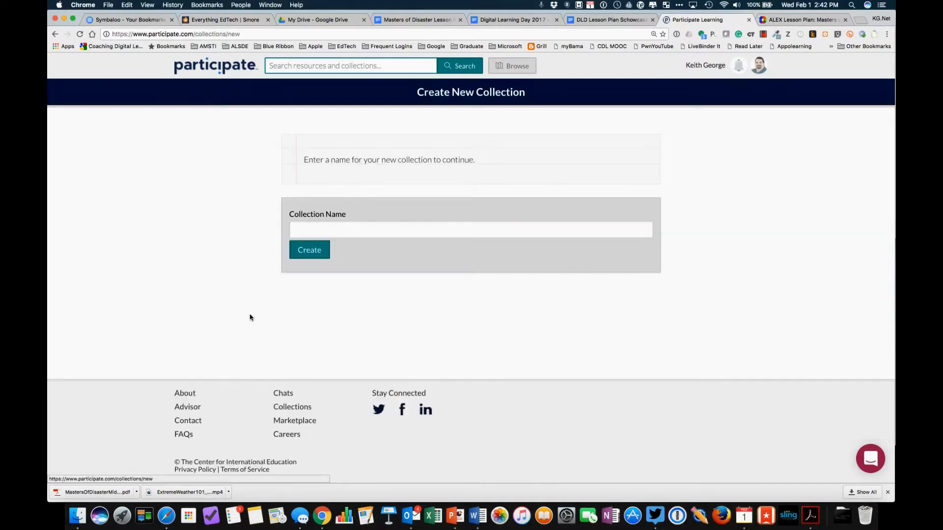
click(344, 229)
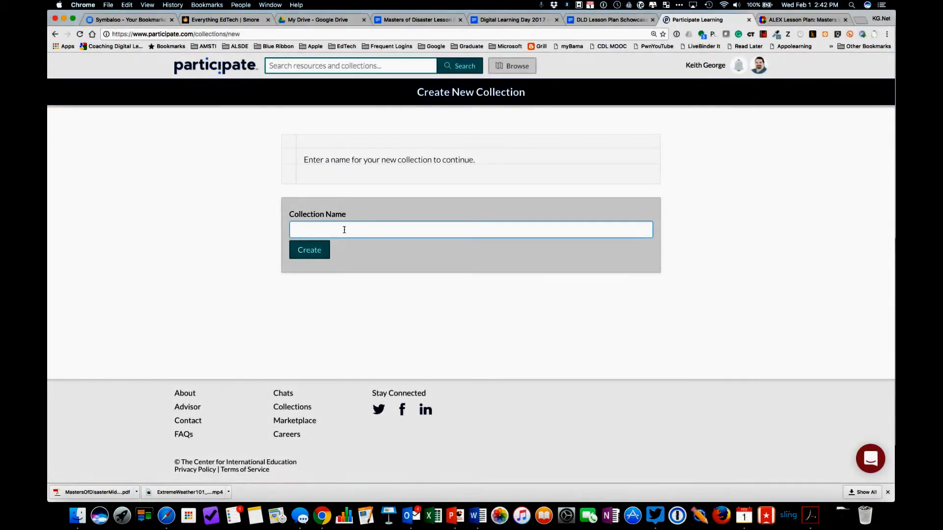
text(Mas)
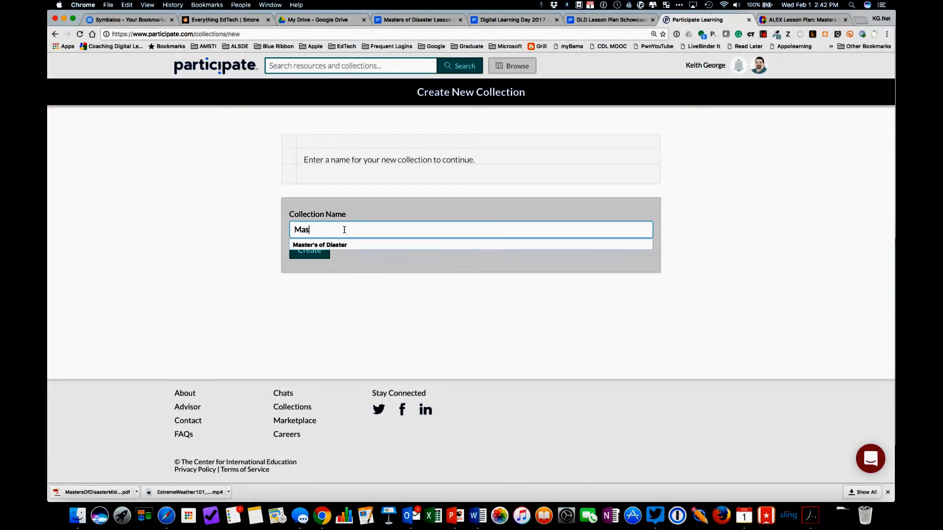
text(ters)
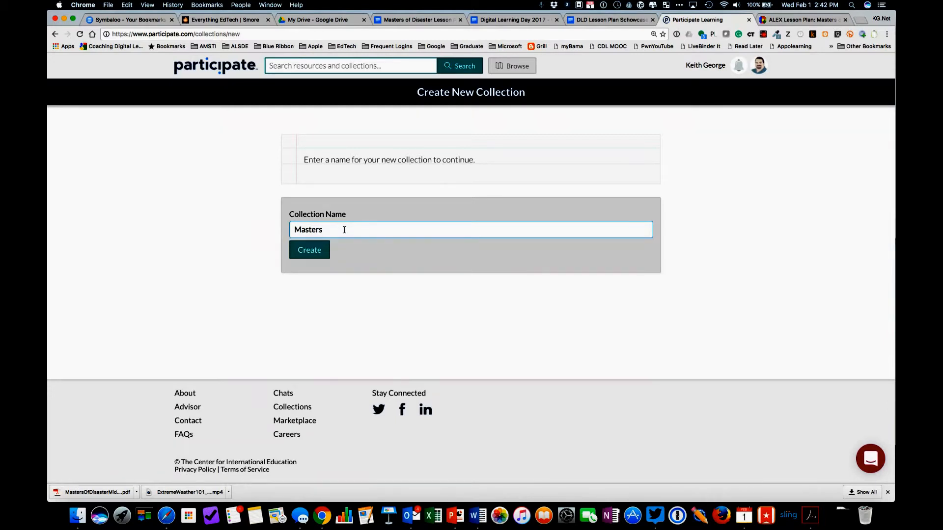
text( of Disaster)
click(320, 251)
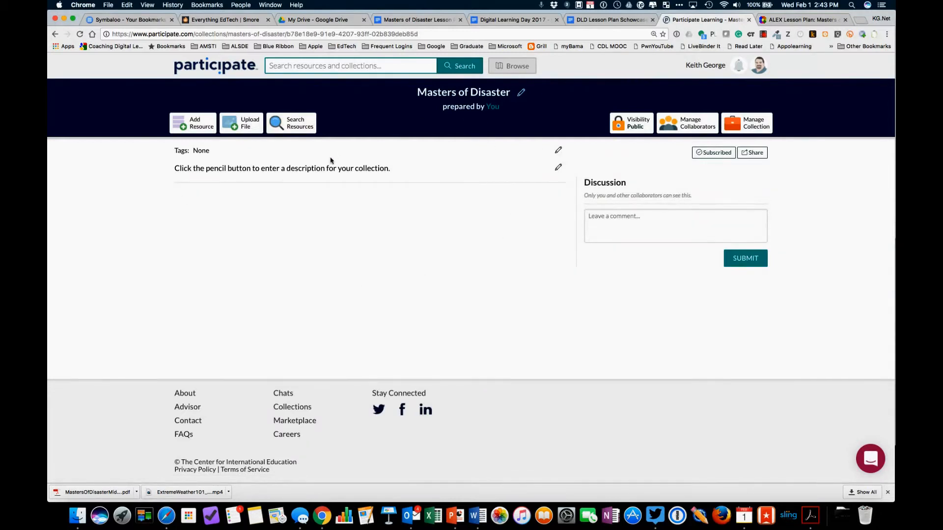
Step: Set the collection's visibility to "Only I can view"
click(638, 124)
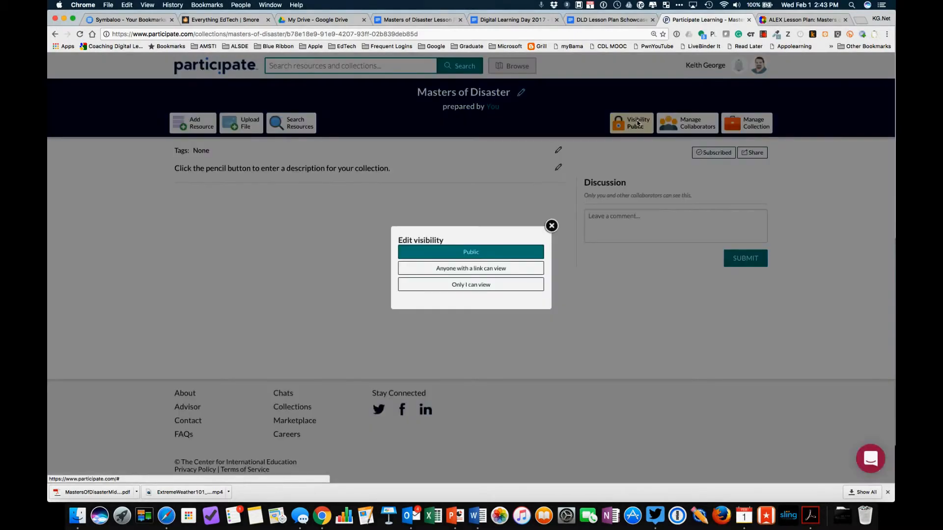
click(475, 288)
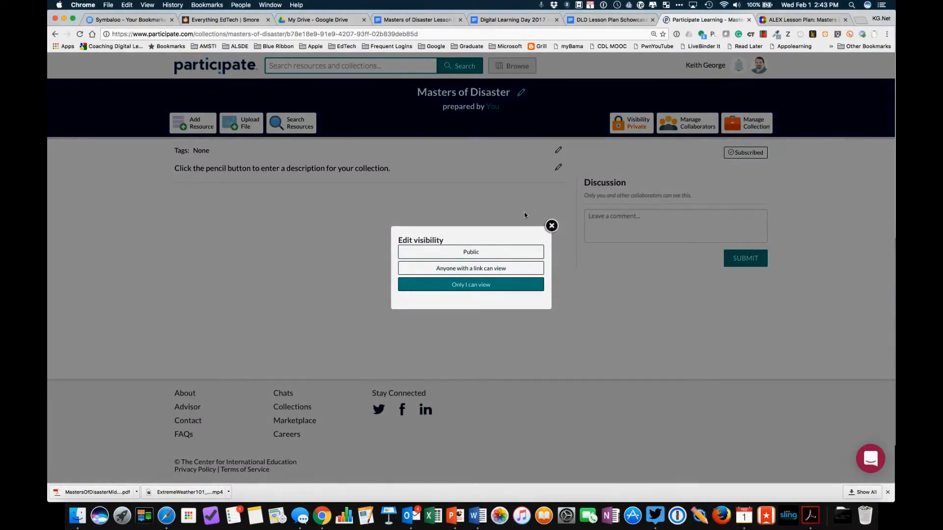
click(551, 226)
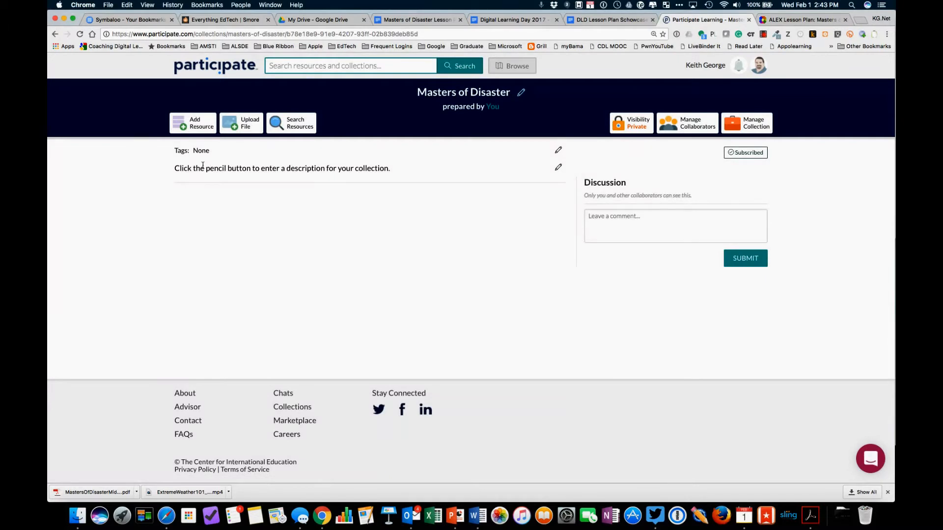
Step: Give the collection the description "A lesson plan about disasters." and save it
click(559, 167)
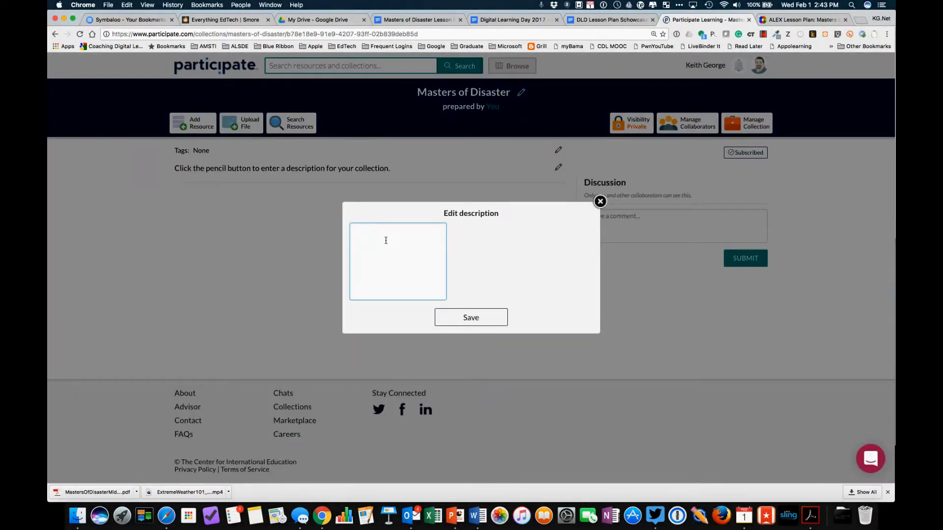
text(A lesson plan)
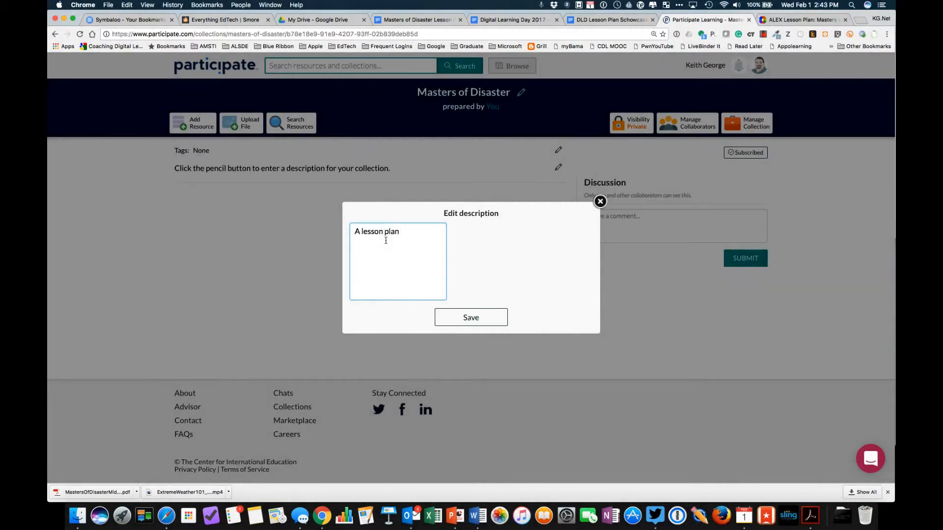
text( about)
text( dia)
text(ast)
text(ers)
text(.)
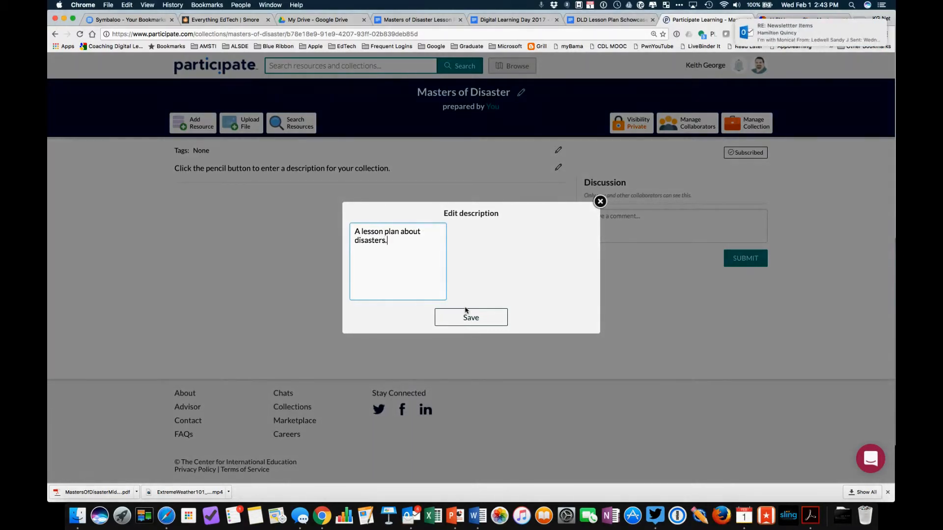
click(467, 314)
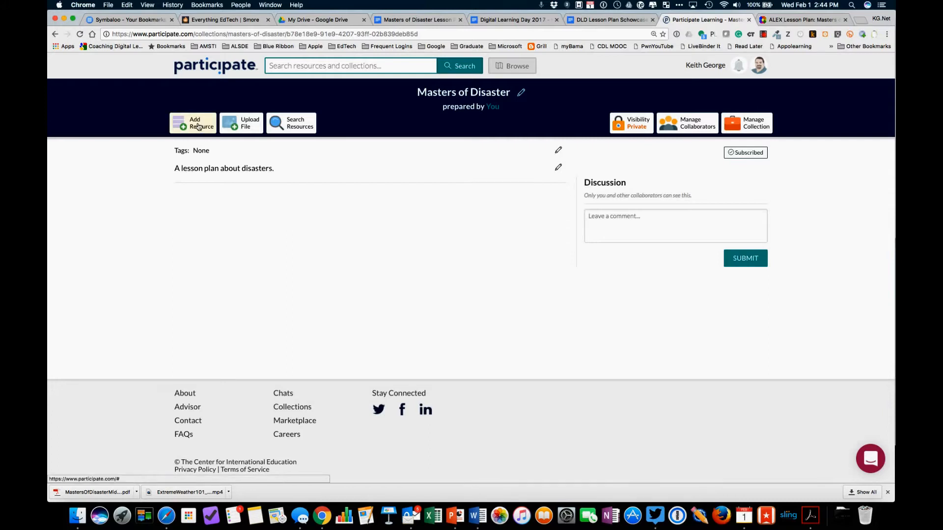
Step: Switch to the Masters of Disaster Lesson Plan in Google Docs and copy its sharing link
click(418, 20)
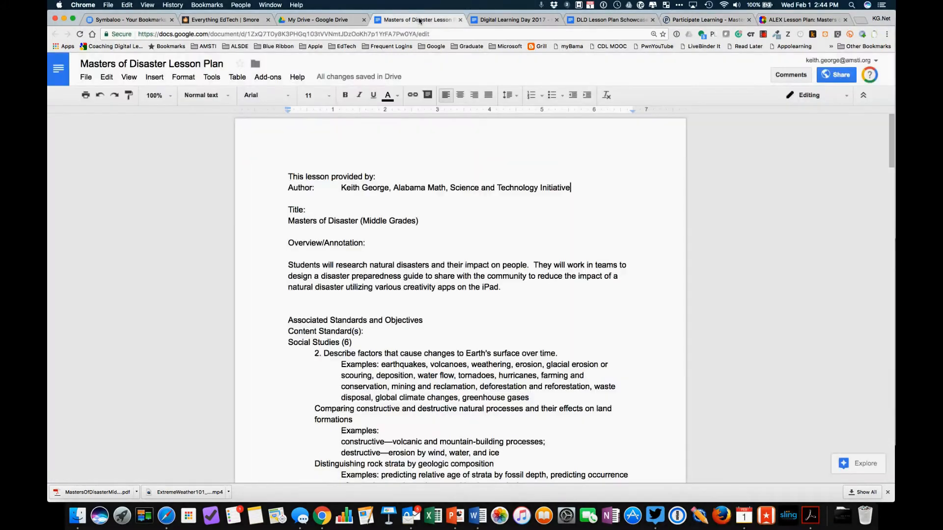
scroll(407, 292, down, 9)
scroll(406, 292, down, 15)
scroll(407, 292, up, 20)
click(836, 75)
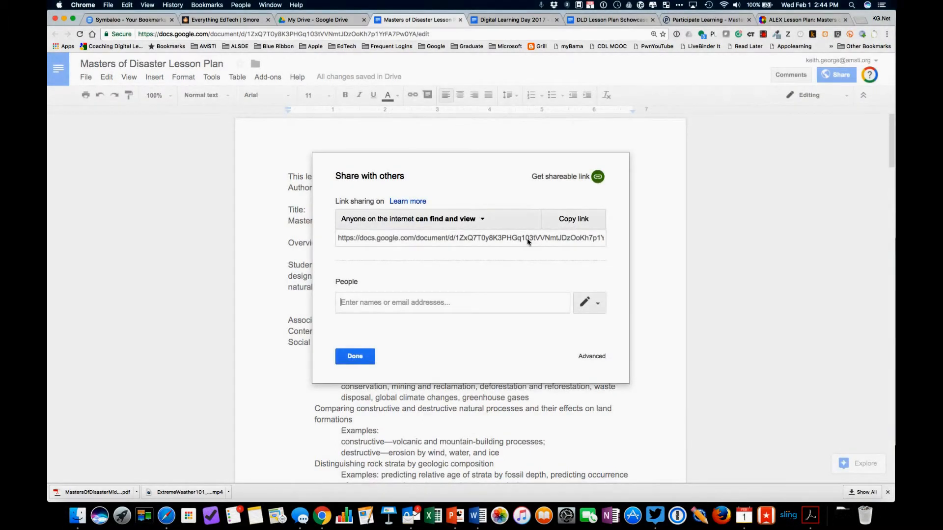
click(573, 218)
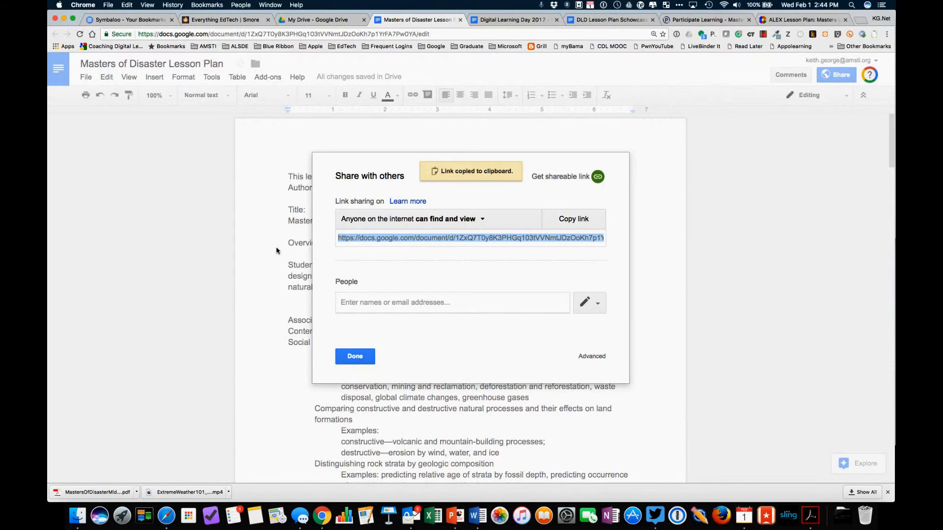
click(358, 358)
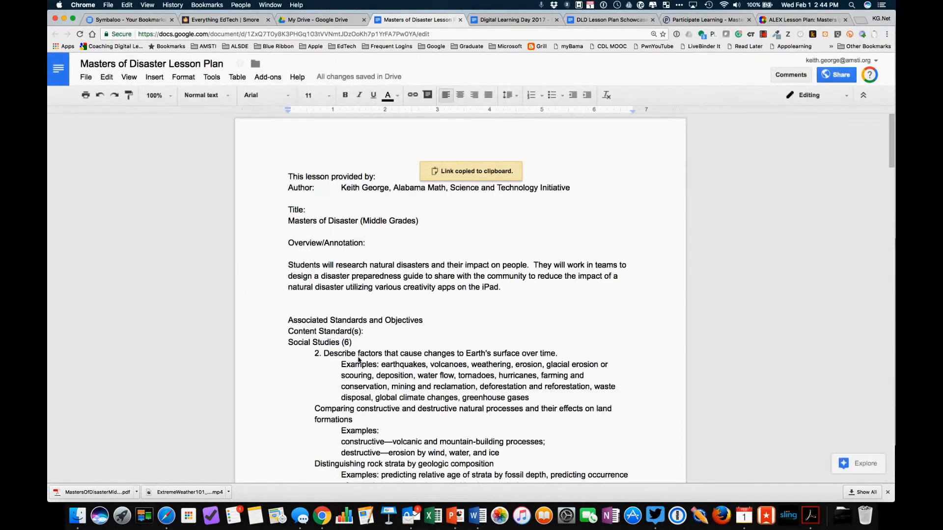
Step: Switch back to Participate and add the copied lesson plan link to the Masters of Disaster collection as a resource
click(720, 22)
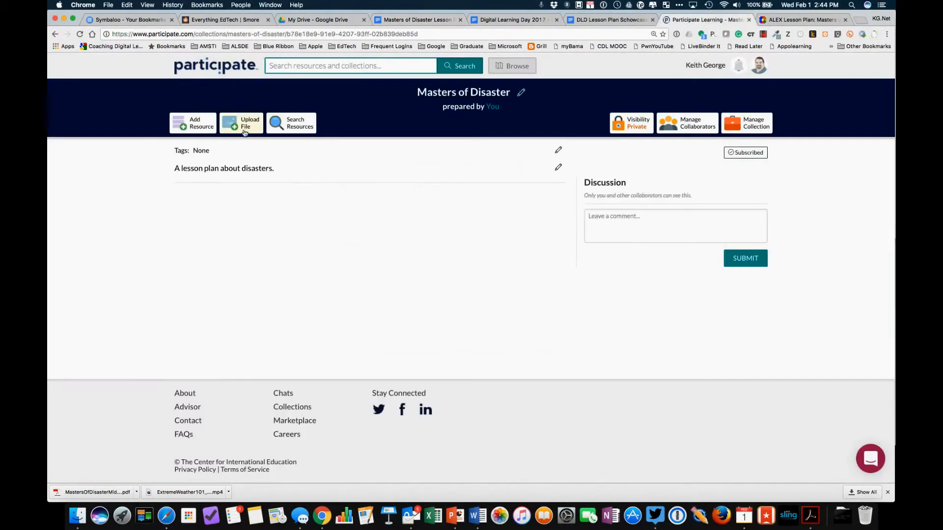
click(197, 126)
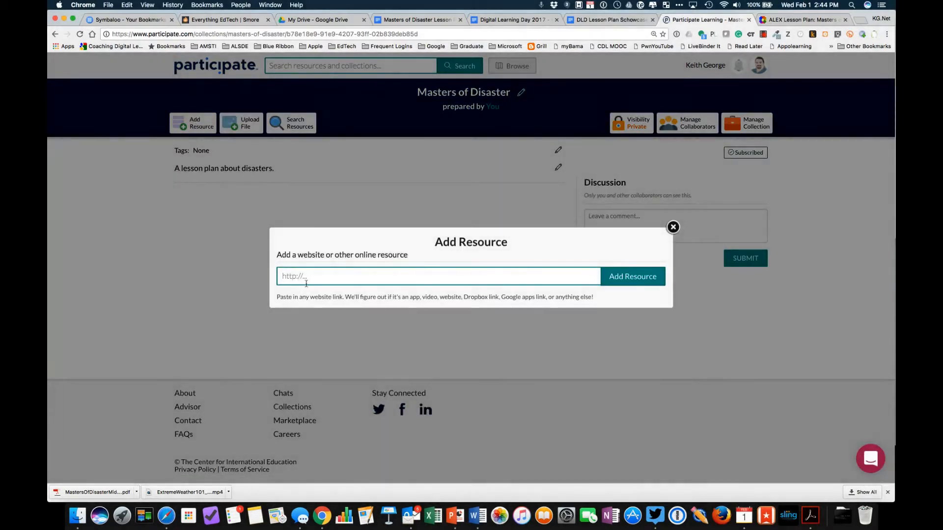
key(super+v)
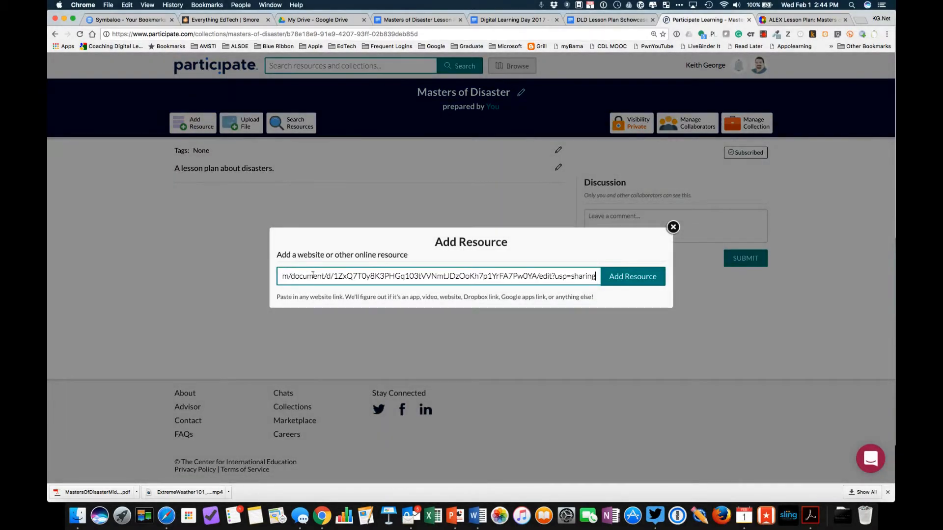
click(617, 278)
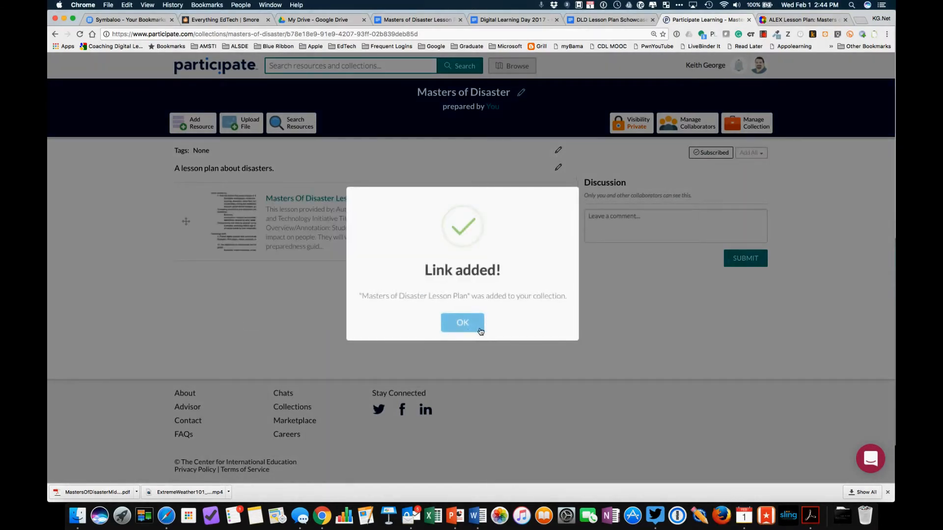
click(461, 323)
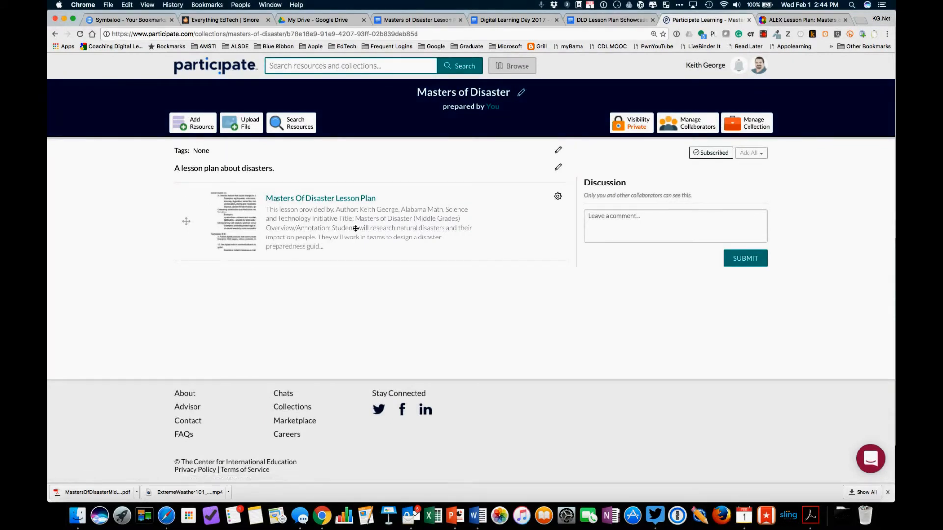
Step: Check the technology resources needed in the Google Docs lesson plan, and search Participate's resource database for "Animoto"
click(402, 20)
scroll(384, 274, down, 10)
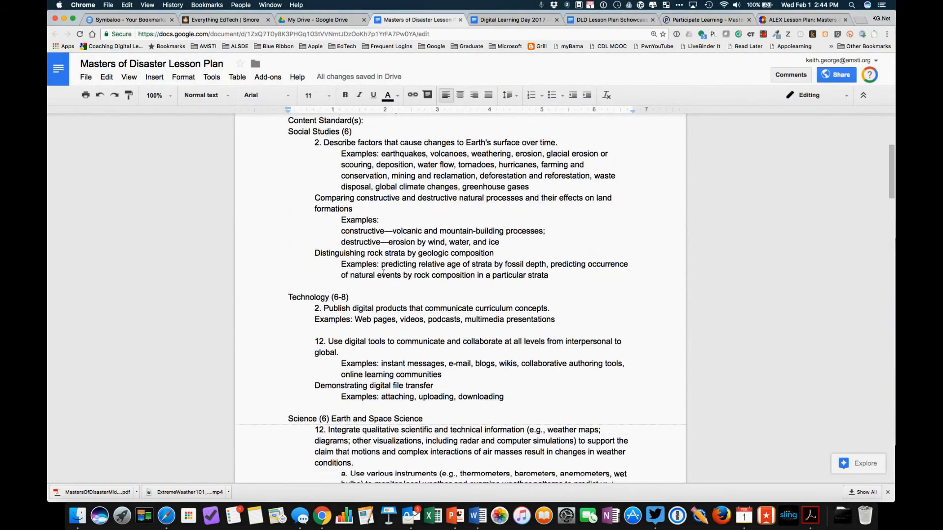
scroll(384, 274, down, 12)
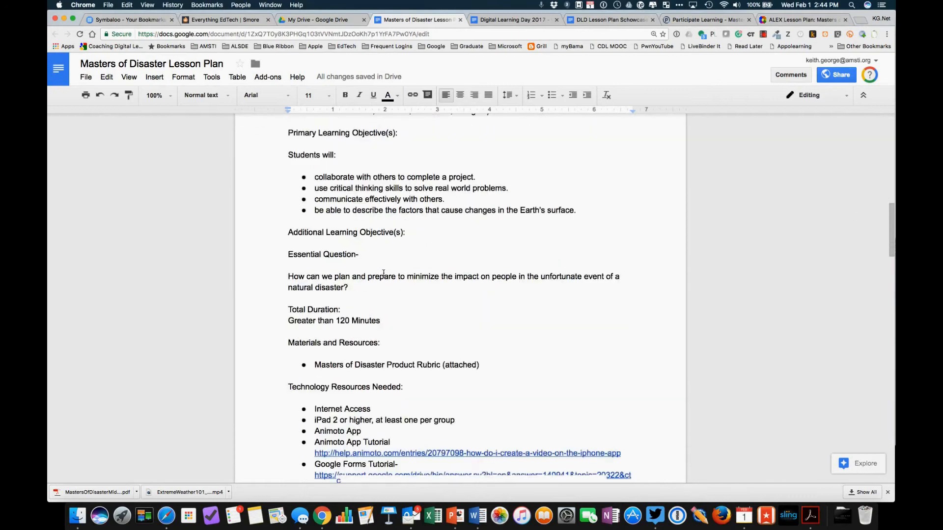
scroll(384, 274, down, 1)
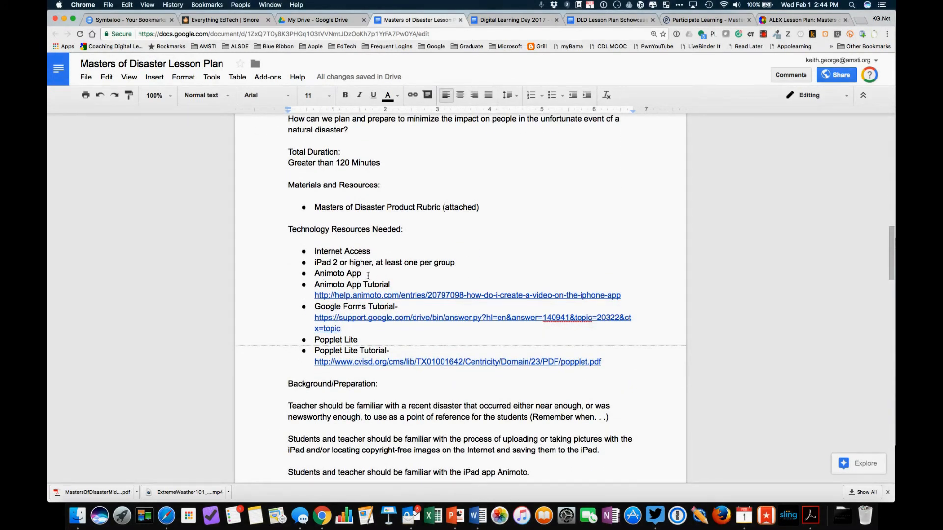
click(707, 20)
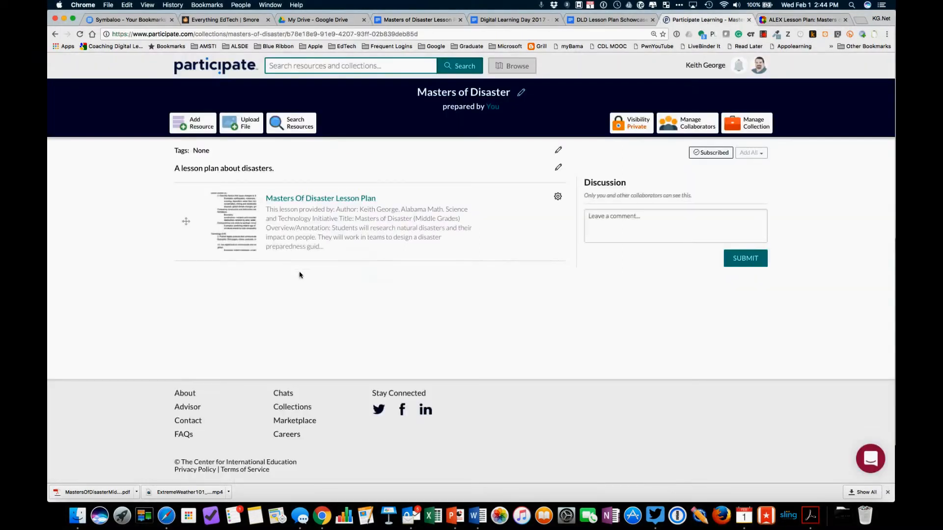
click(295, 126)
text(A)
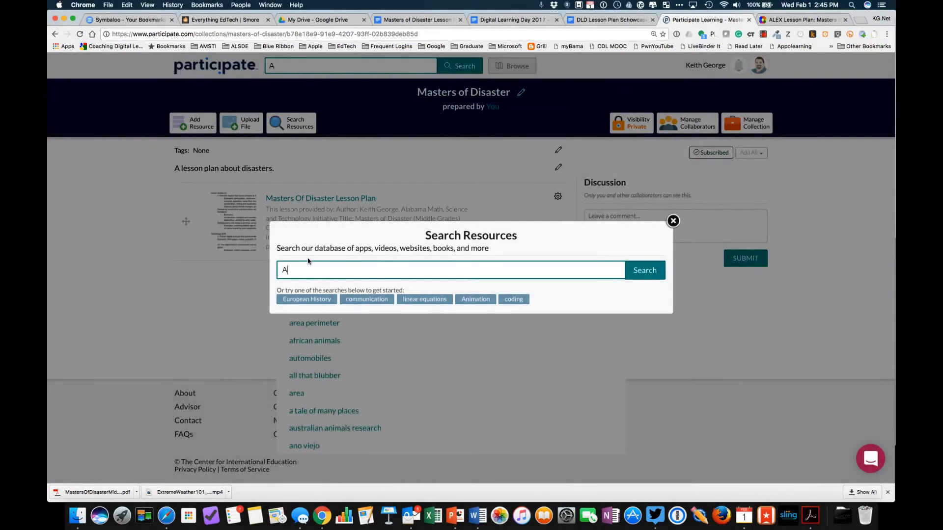
text(nimo)
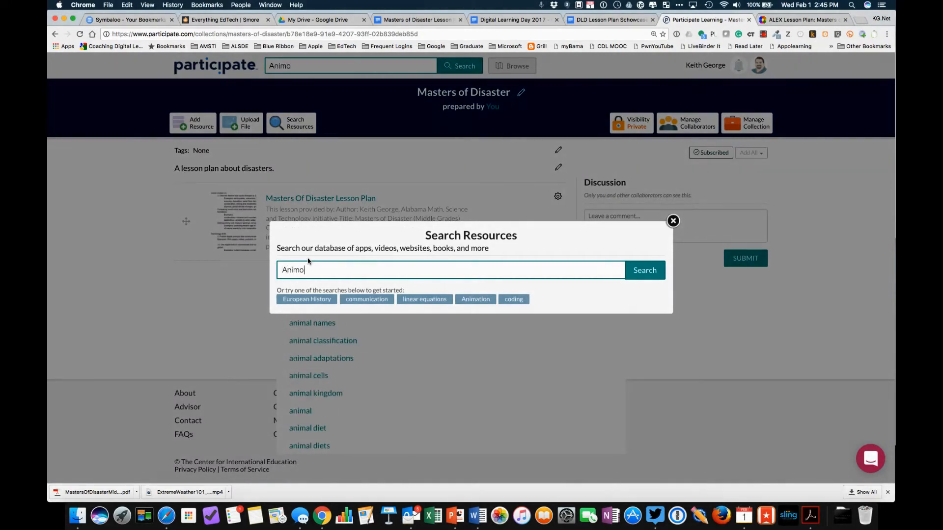
text(to)
click(646, 274)
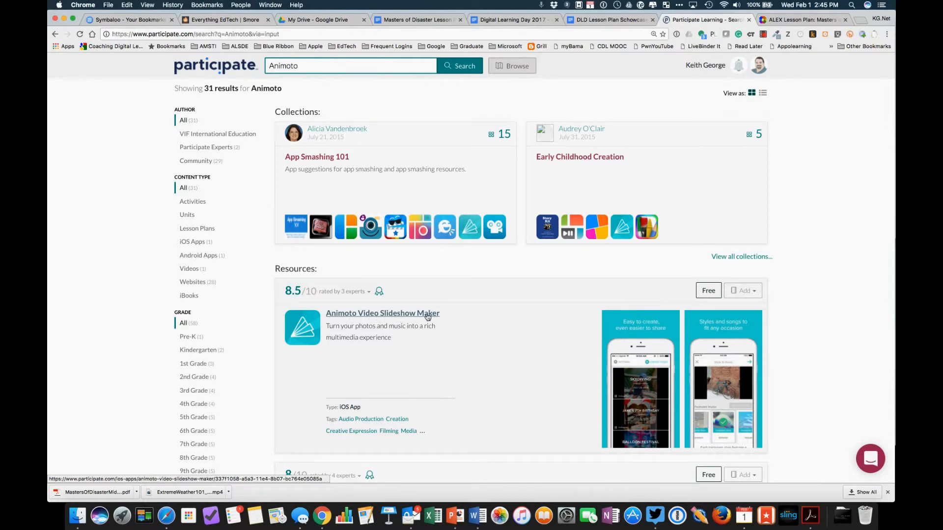
Step: Add the Animoto Video Slideshow Maker iOS app to the Masters of Disaster collection and view that collection
click(748, 295)
scroll(705, 377, down, 10)
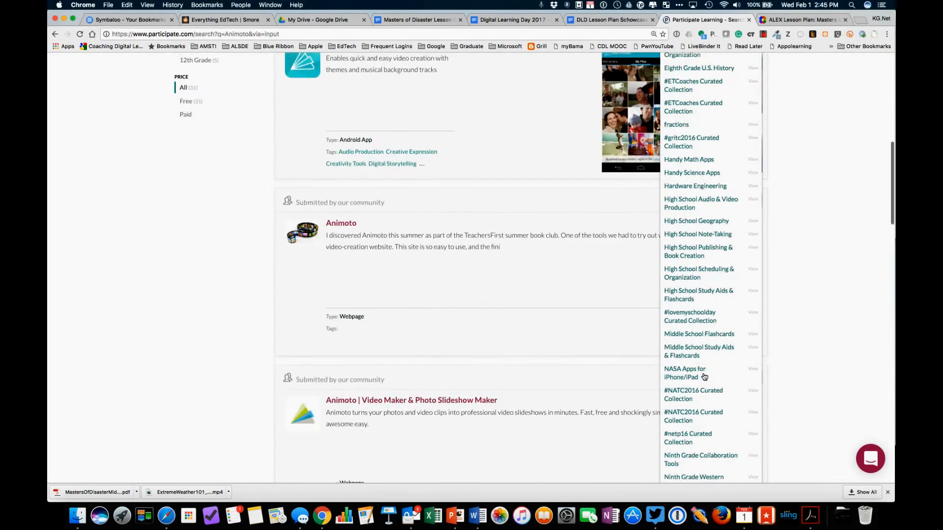
scroll(705, 377, down, 5)
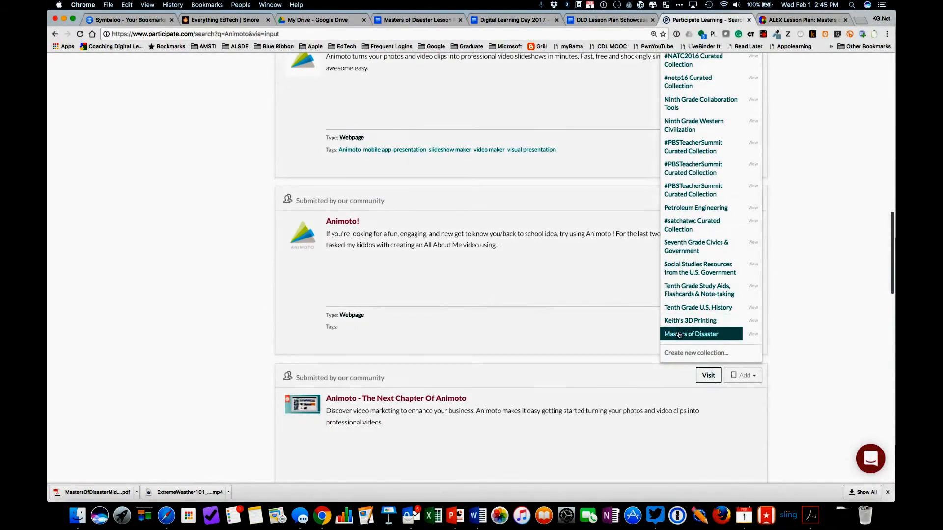
click(697, 335)
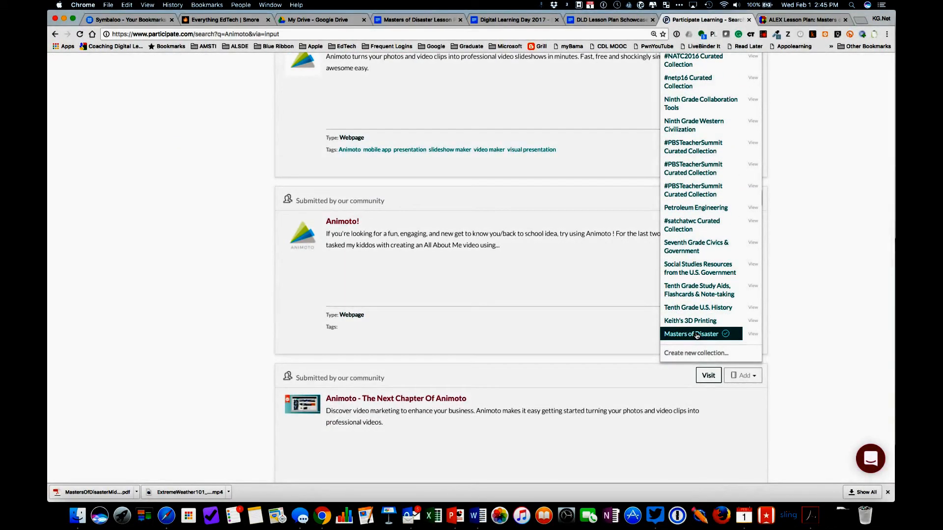
click(754, 336)
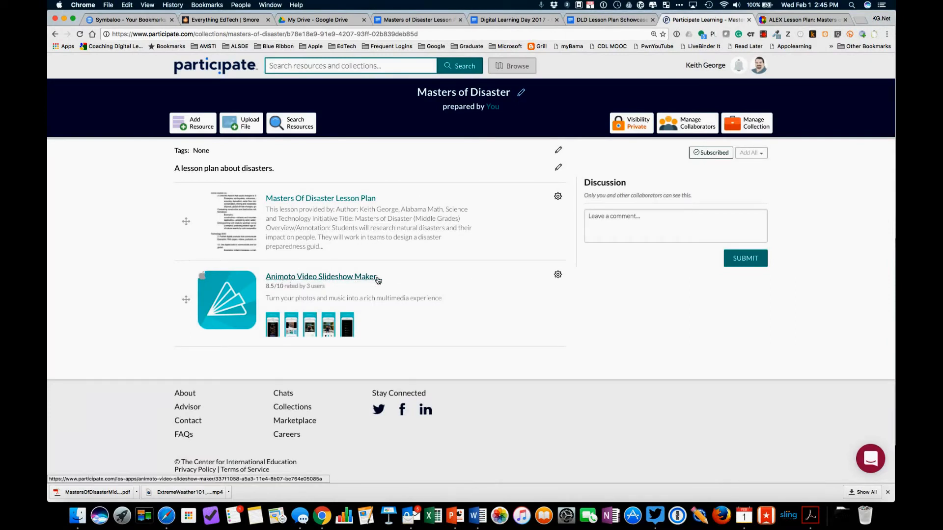
Step: Switch to the Masters of Disaster Lesson Plan in Google Docs and copy the Animoto App Tutorial link URL
click(415, 20)
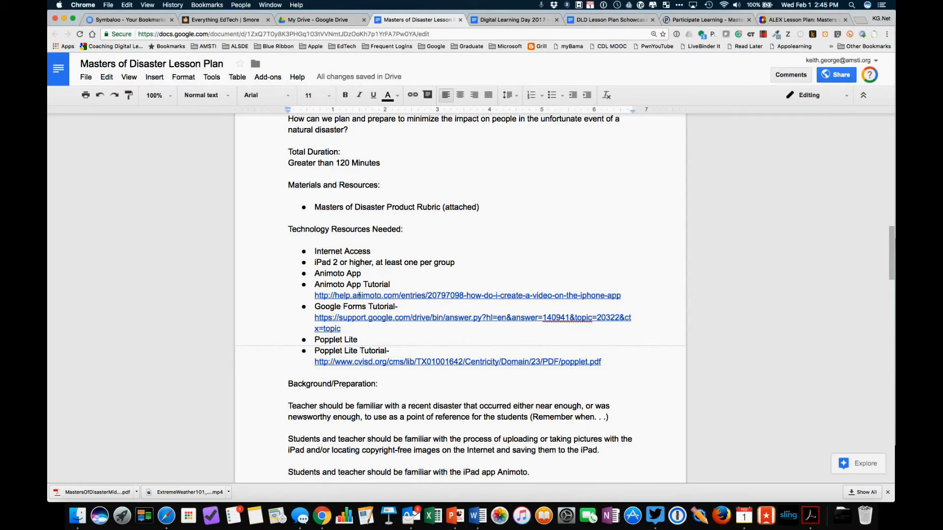
right_click(394, 298)
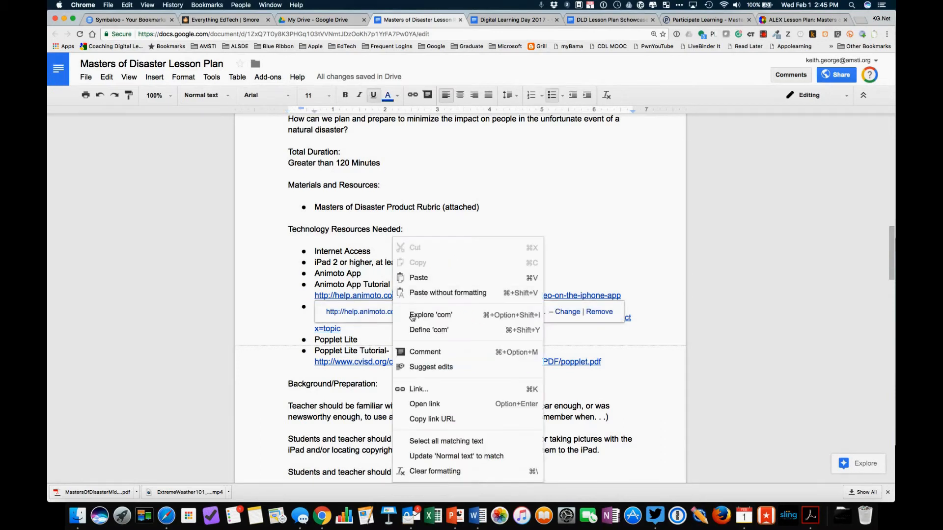
click(432, 419)
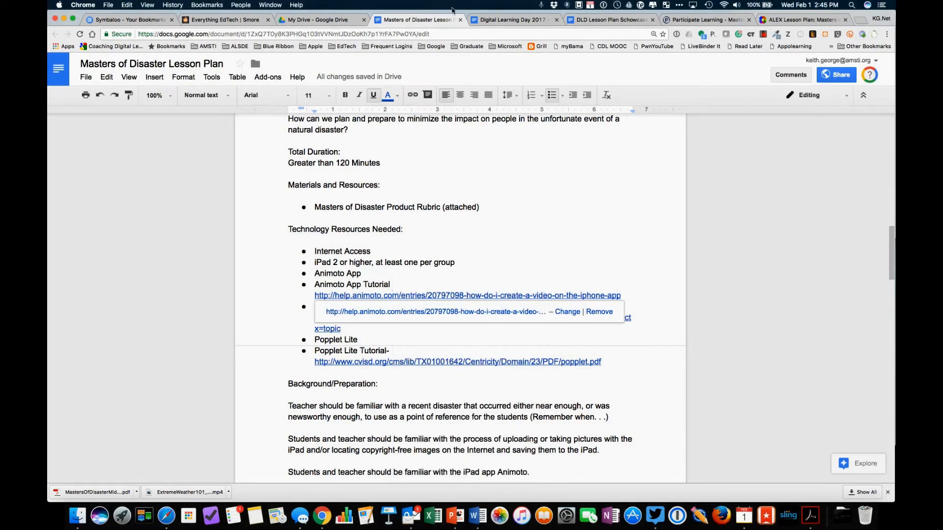
click(697, 20)
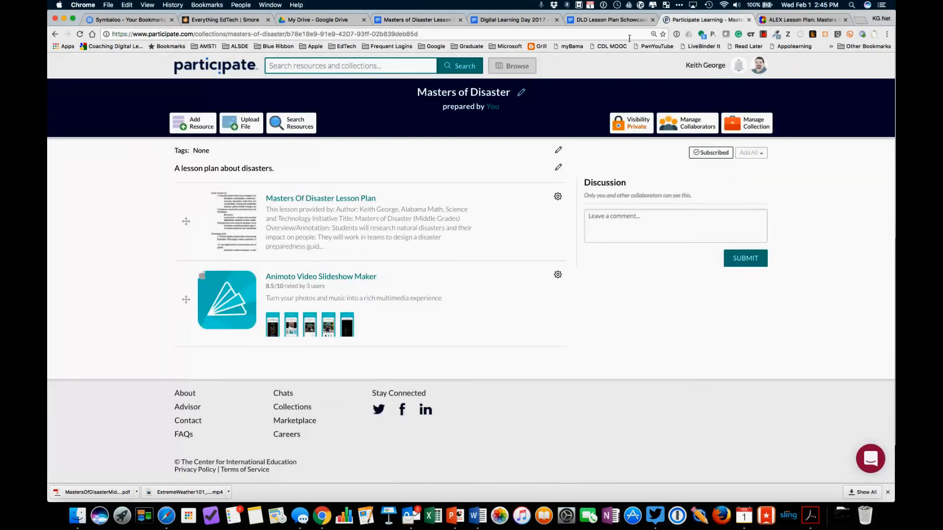
click(194, 124)
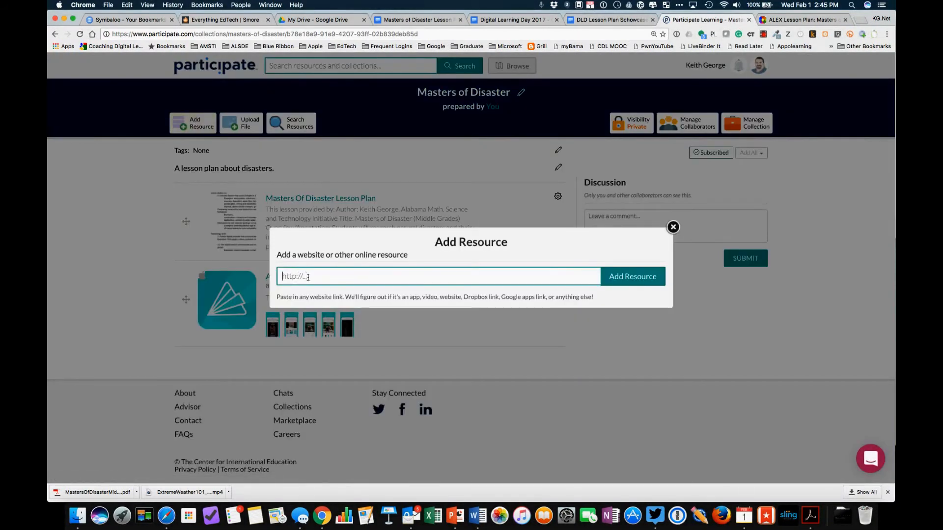
text(http://help.animoto.com/entries/20797098-how-do-i-create-a-video-on-the-iphone-app)
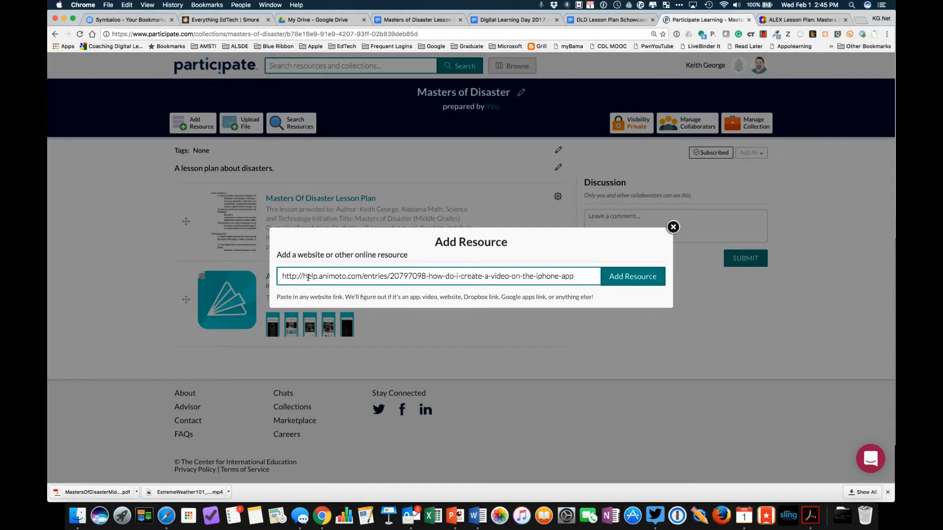
click(613, 277)
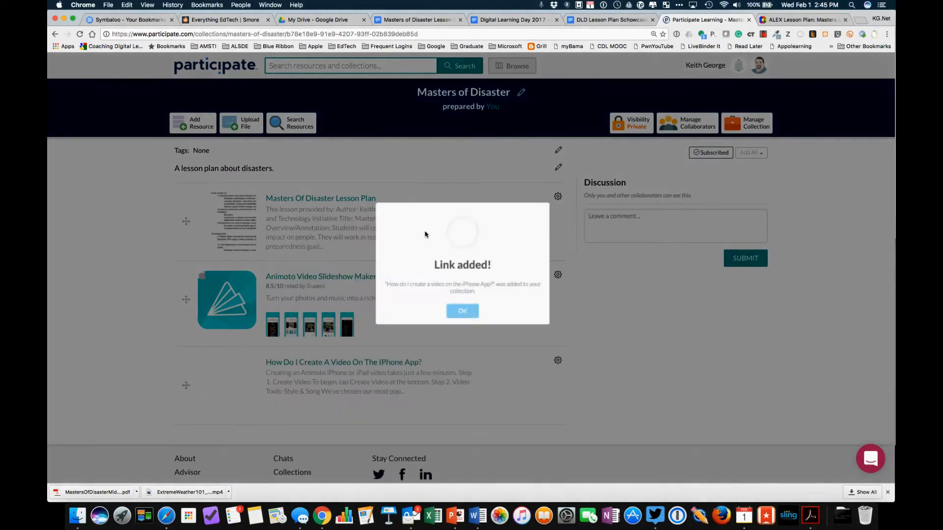
click(467, 329)
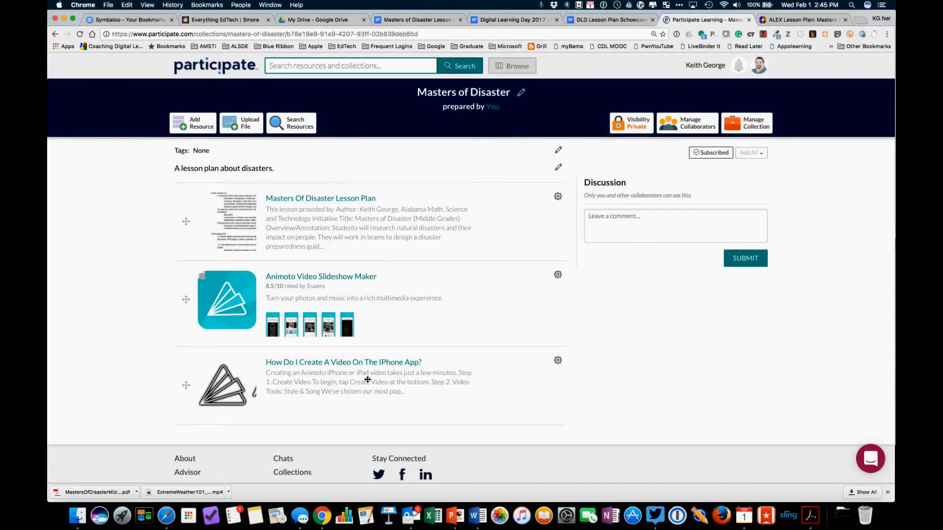
scroll(367, 379, down, 2)
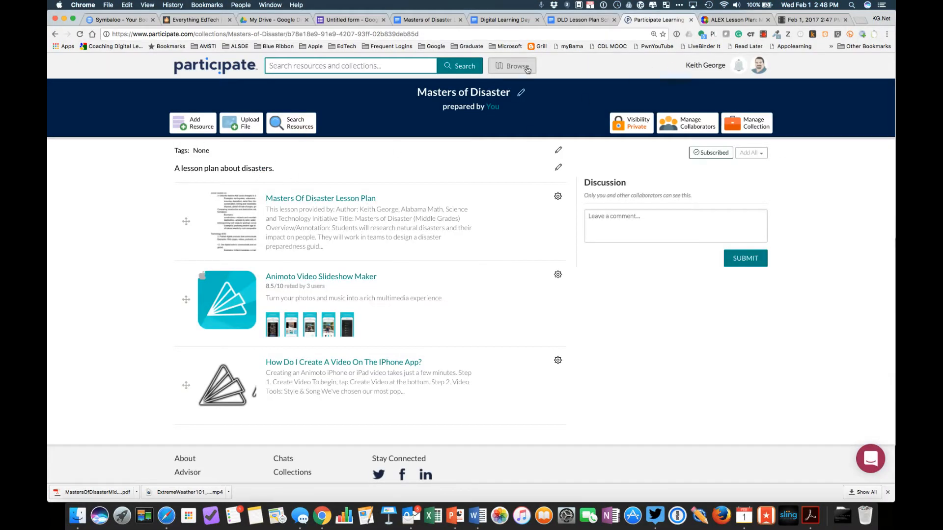
Step: Return to the Google Docs lesson plan and copy the link URL of the Google Forms Tutorial
click(416, 21)
click(490, 238)
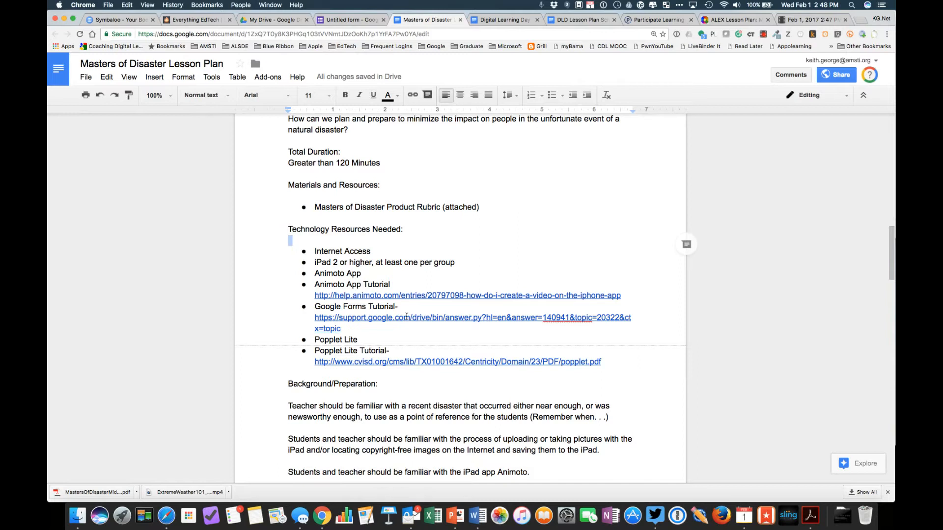
right_click(406, 316)
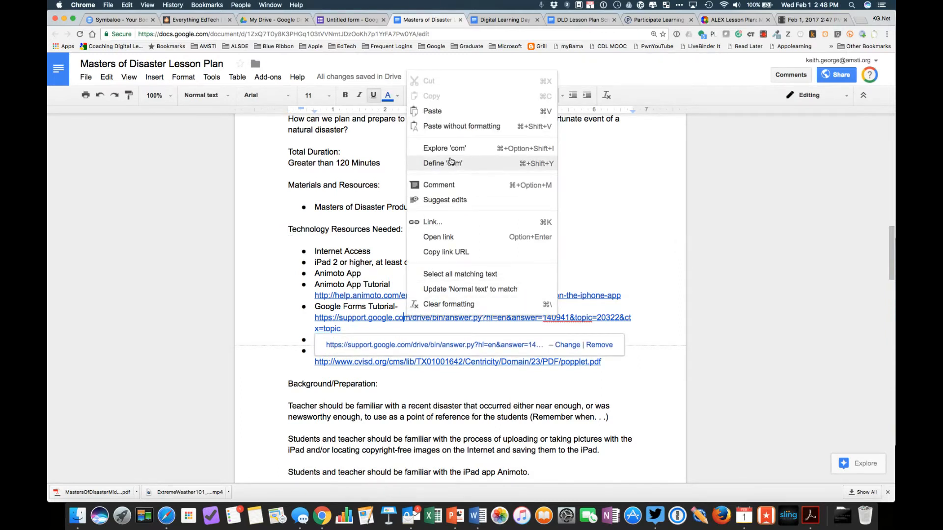
click(444, 252)
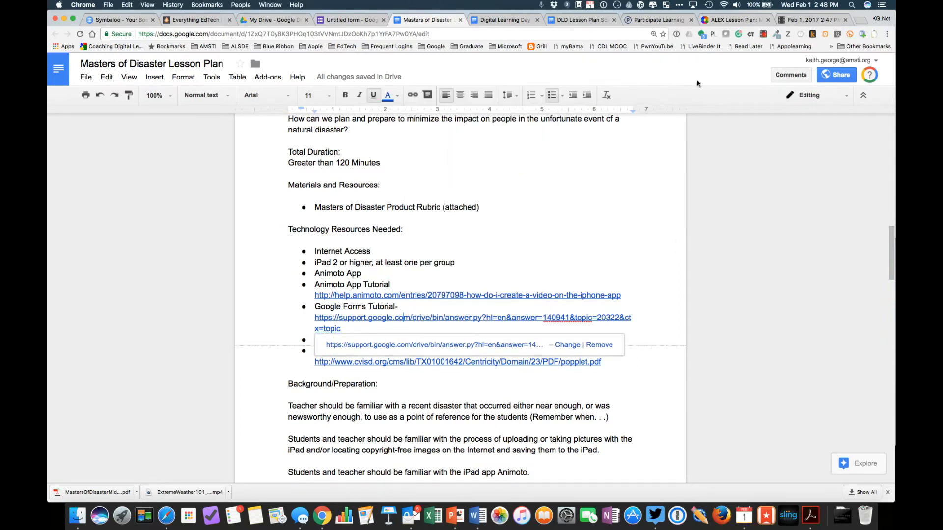
Step: Switch to Participate and add the copied Google Forms tutorial link to the Masters of Disaster collection as a resource
click(653, 20)
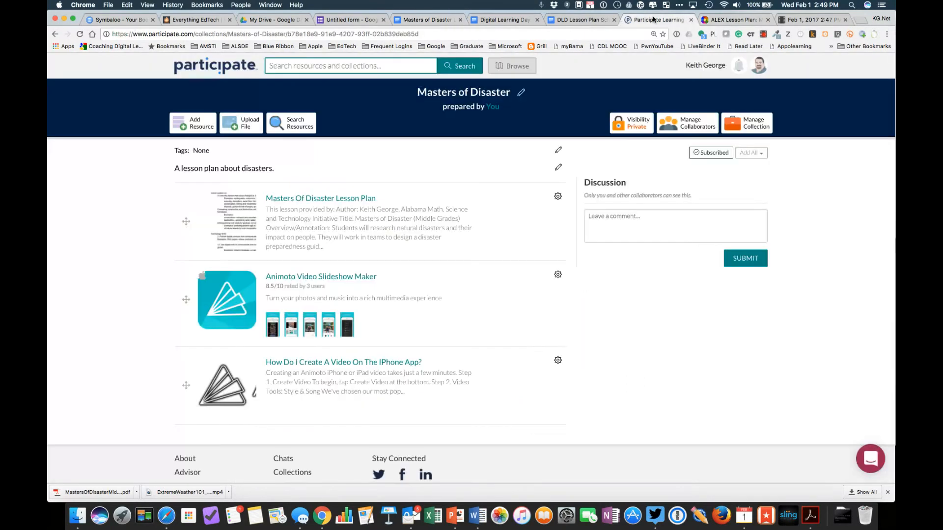
click(201, 127)
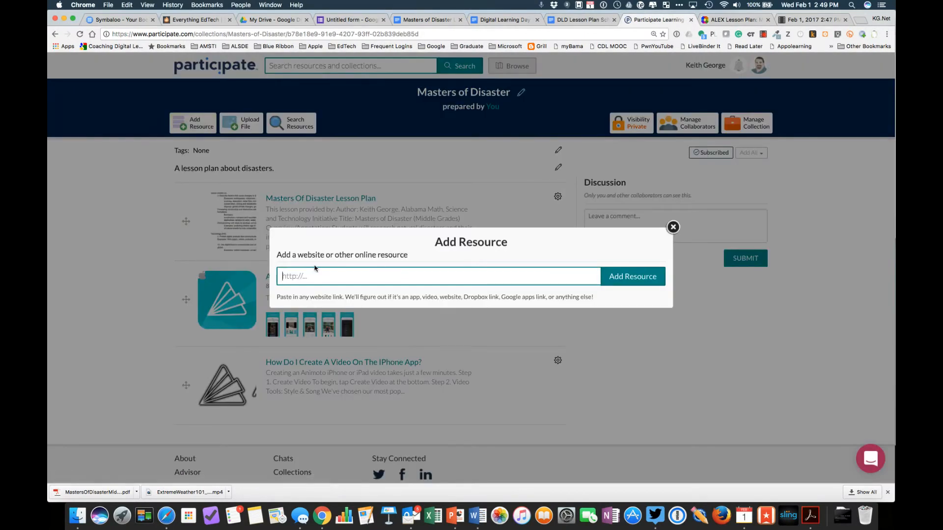
text(https://support.google.com/drive/bin/answer.py?hl=en&answer=140941&topic=20322&ctx=topic)
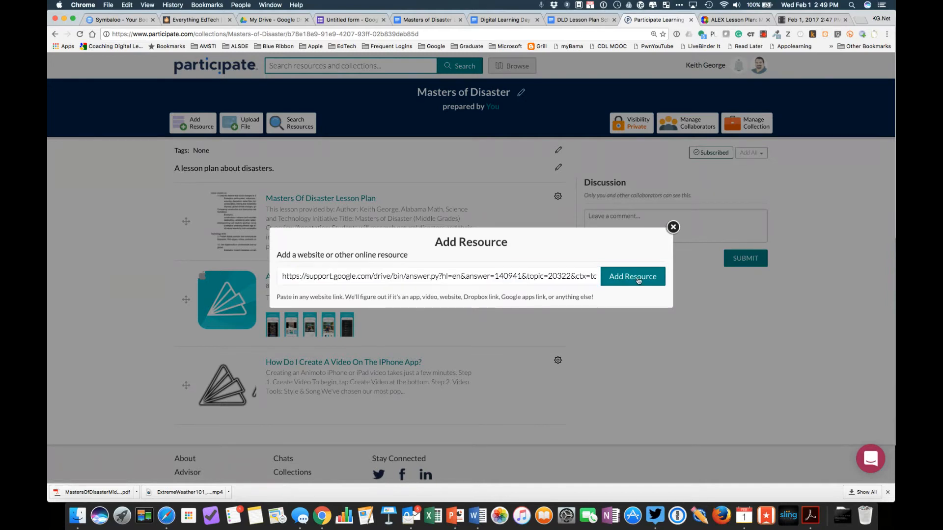
click(638, 278)
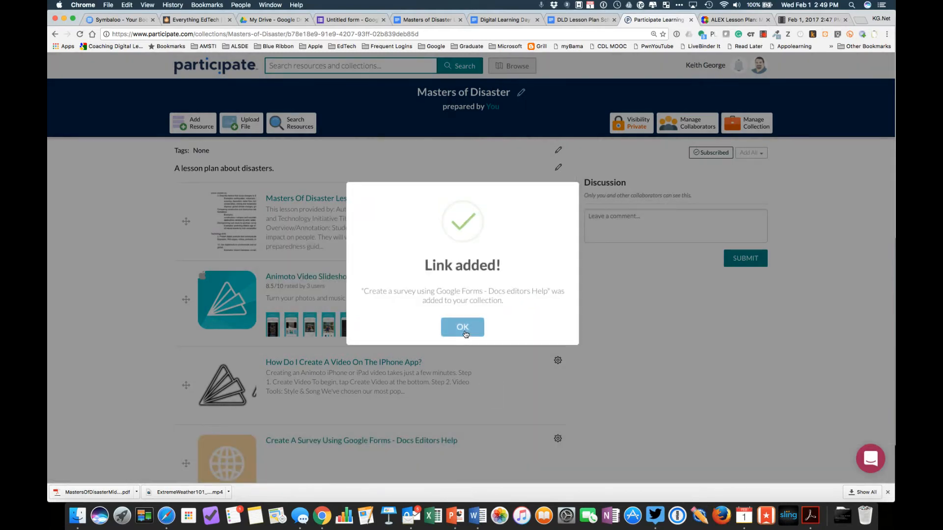
click(463, 327)
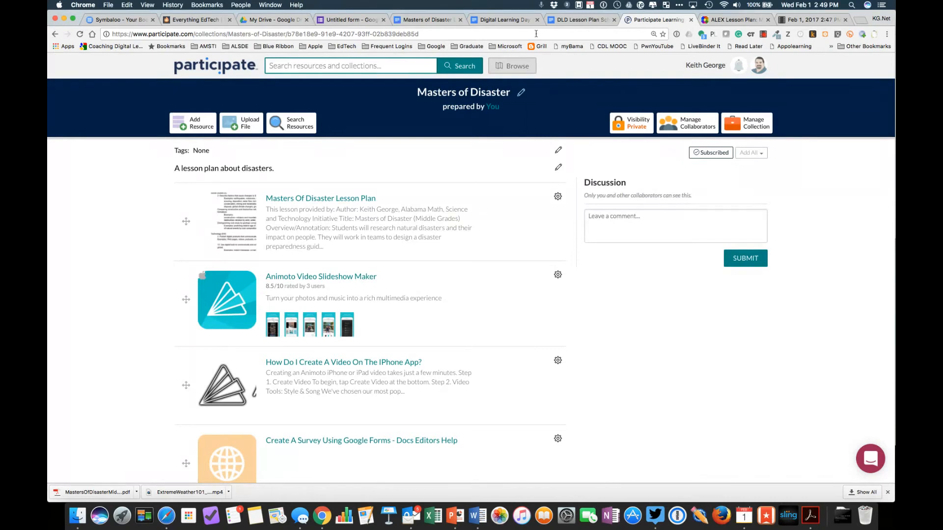
Step: Check the next technology resource in the Google Docs lesson plan, and search Participate's resource database for "Popplet"
click(426, 19)
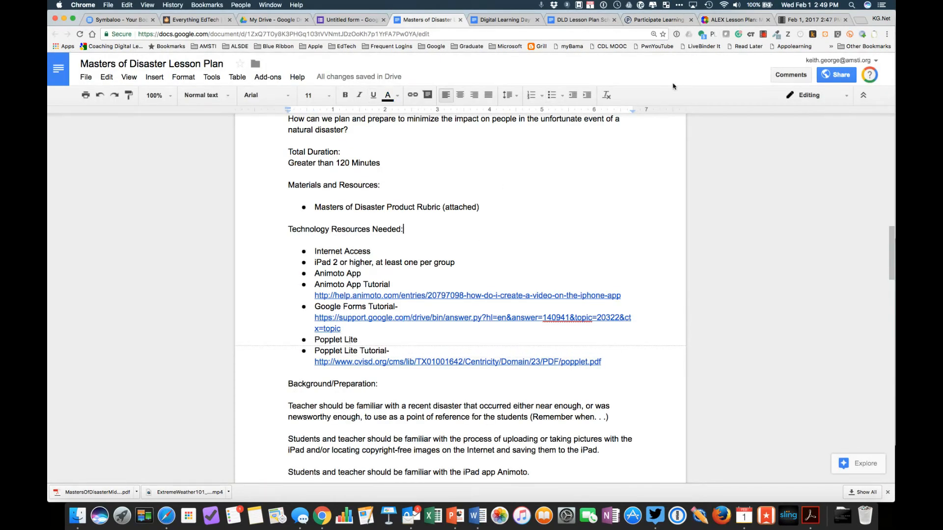
click(661, 20)
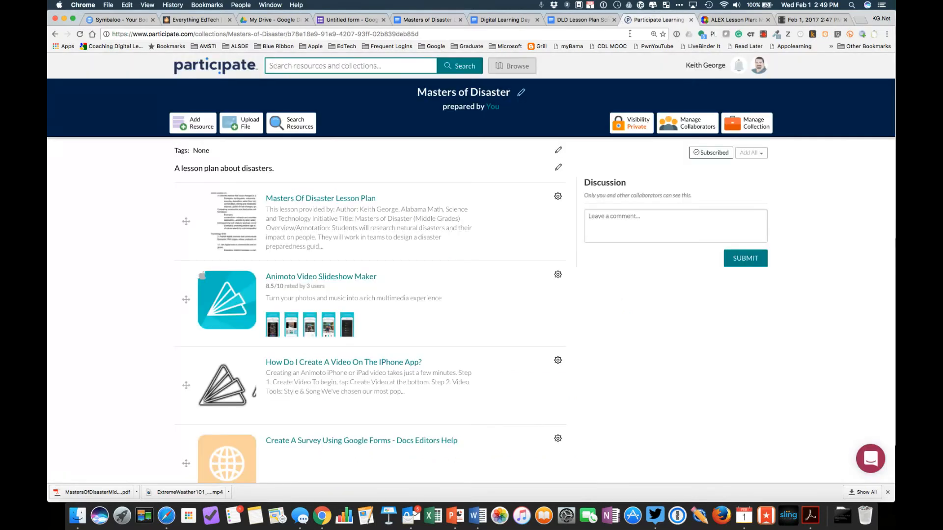
click(302, 123)
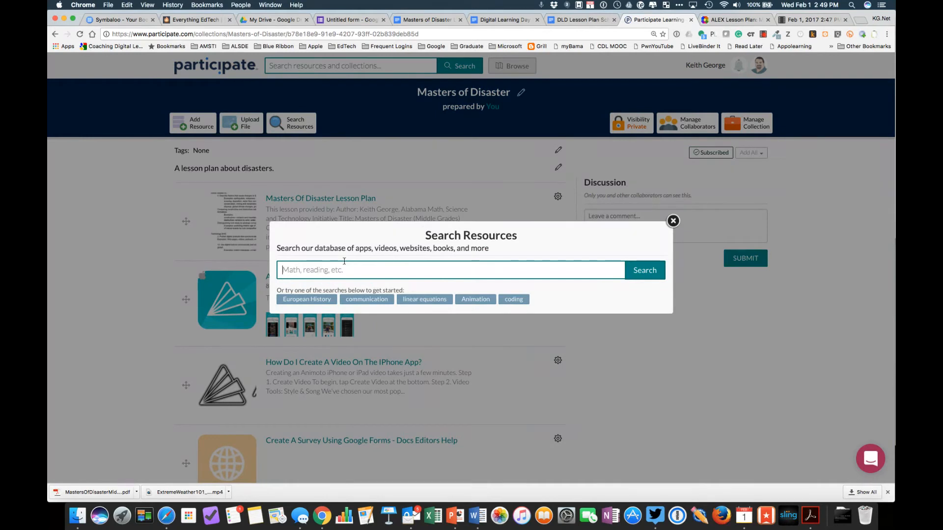
text(Popplet)
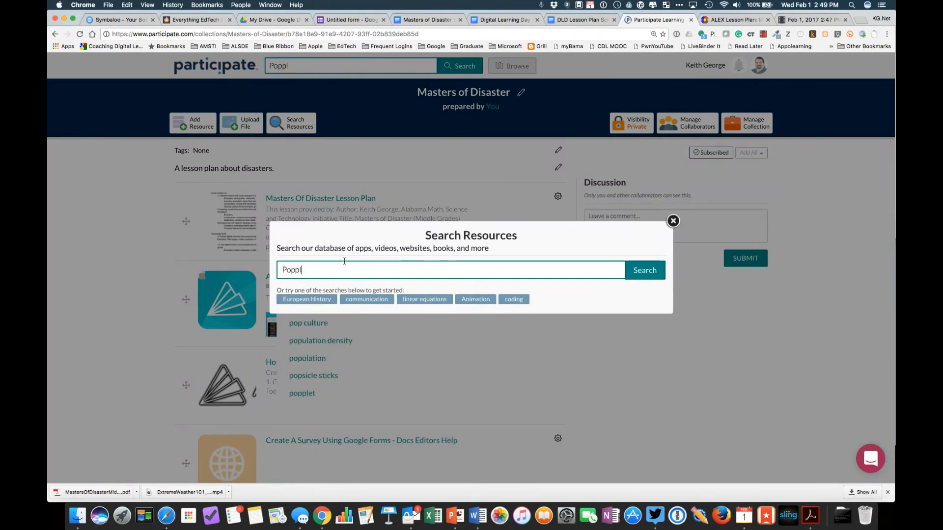
click(636, 278)
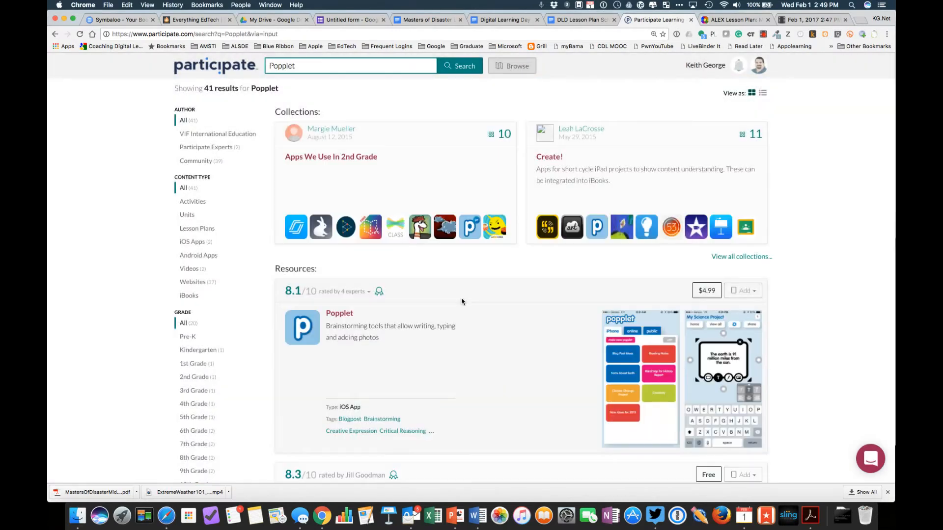
Step: Add the free Popplet Lite iOS app to the Masters of Disaster collection and view that collection
scroll(462, 301, down, 5)
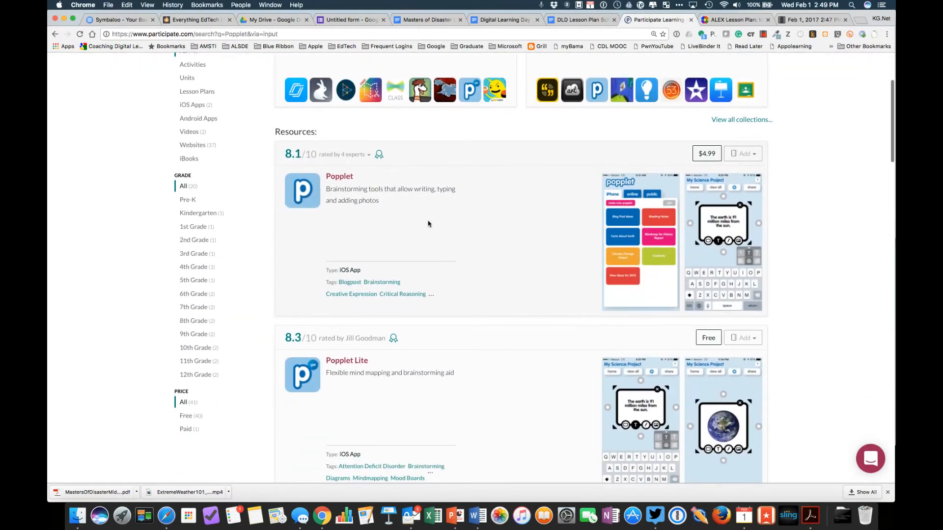
scroll(428, 223, down, 4)
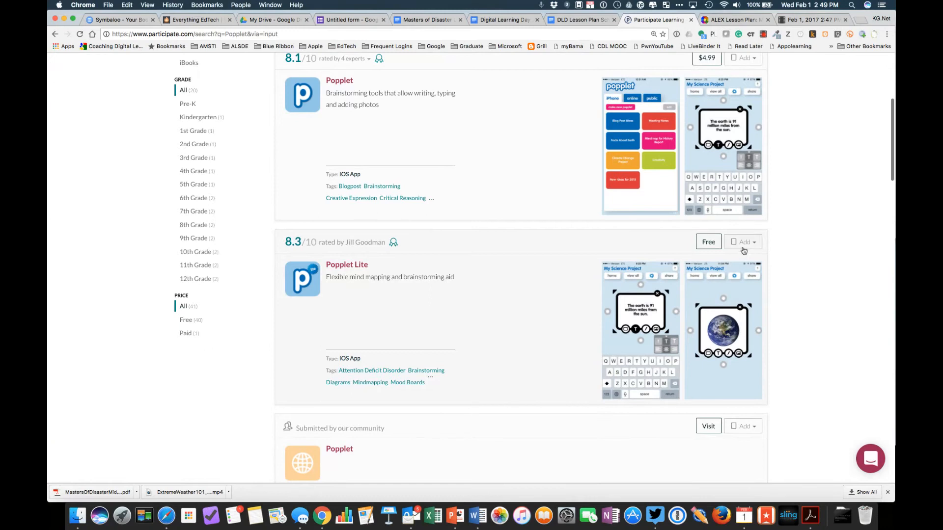
click(743, 242)
scroll(694, 388, down, 10)
scroll(694, 389, down, 6)
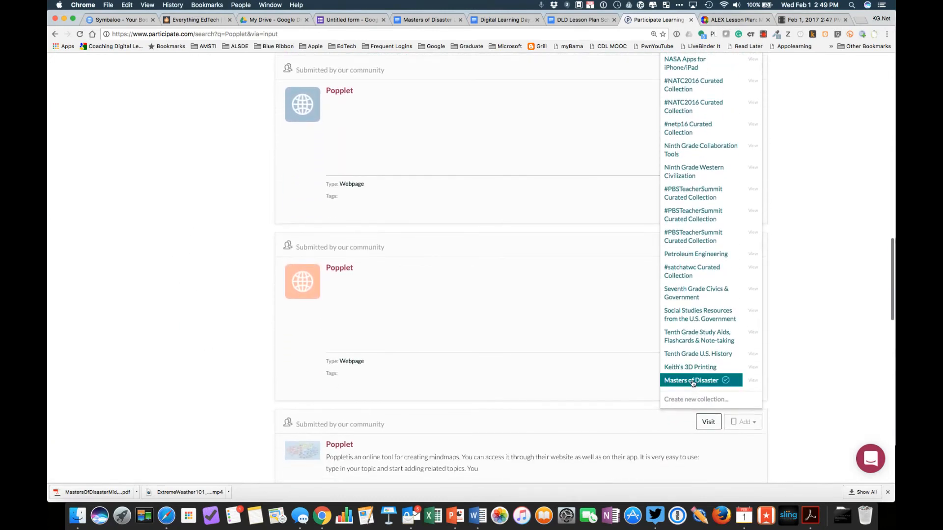
click(752, 381)
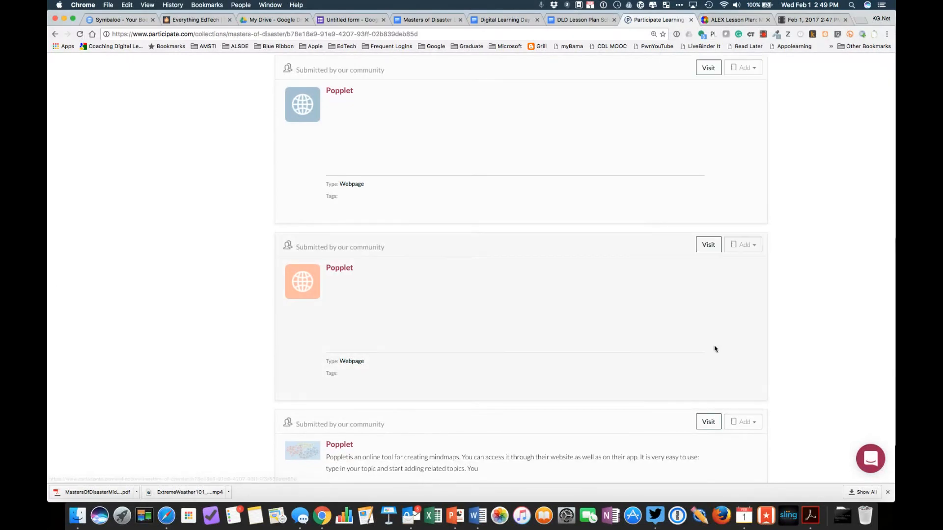
scroll(424, 222, down, 2)
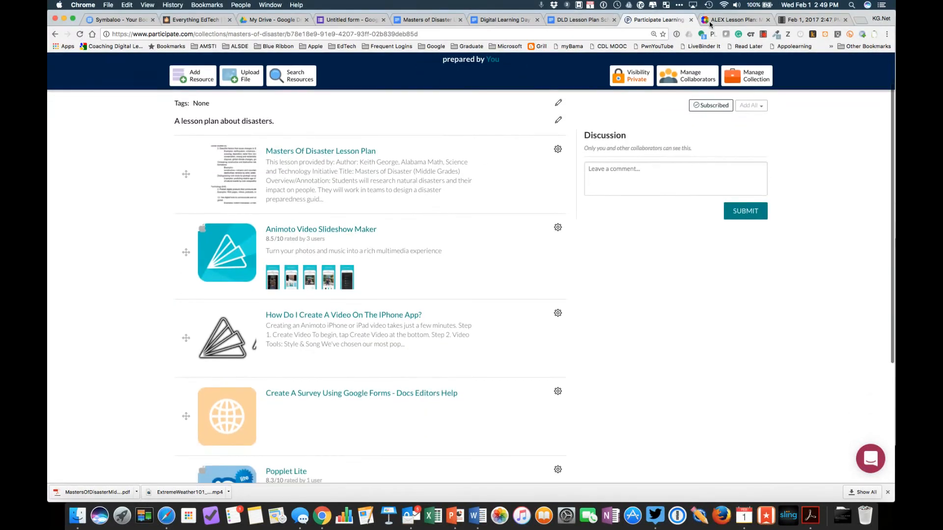
Step: Switch to the Google Docs lesson plan and copy the link URL of the Popplet Lite Tutorial PDF
click(426, 20)
double_click(517, 224)
right_click(451, 363)
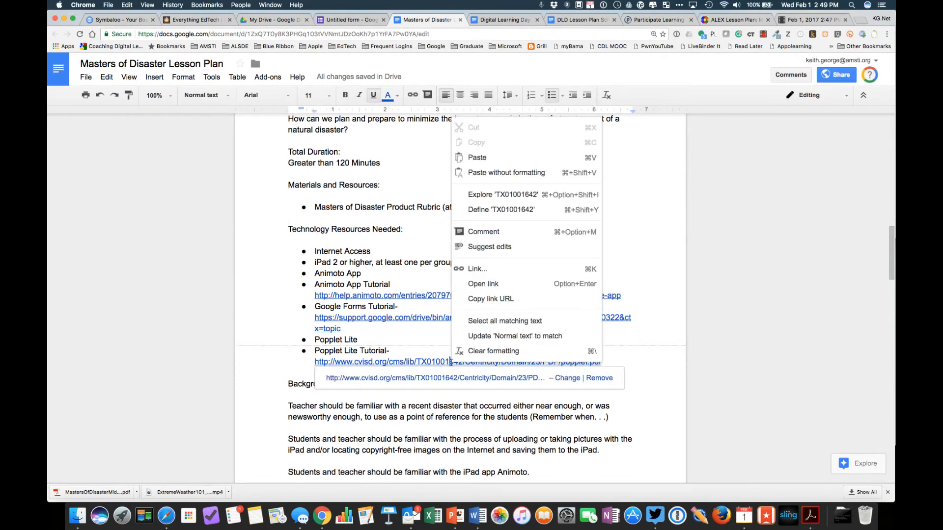
click(491, 296)
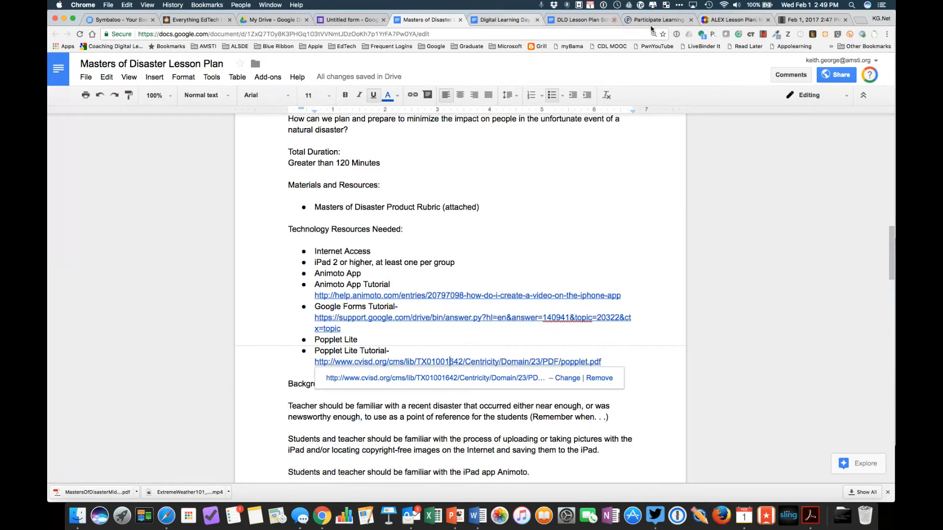
click(646, 22)
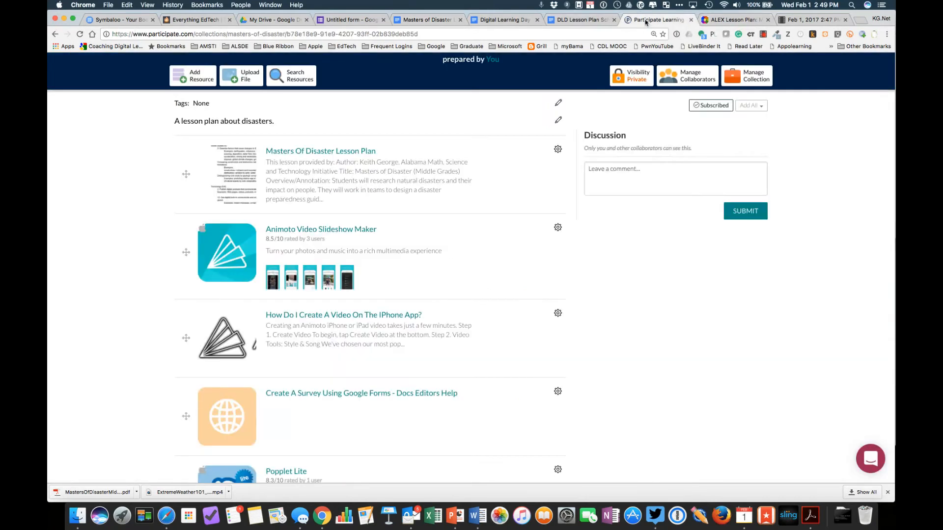
click(204, 77)
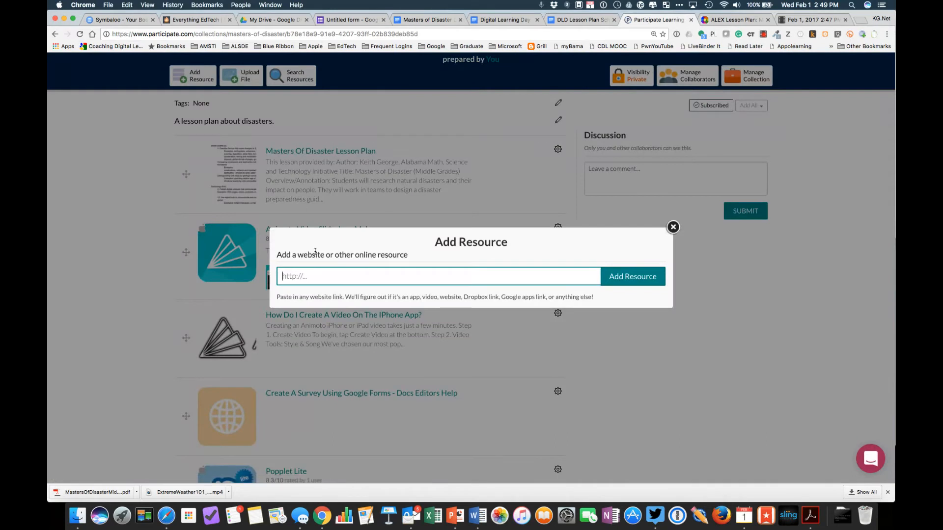
key(super+v)
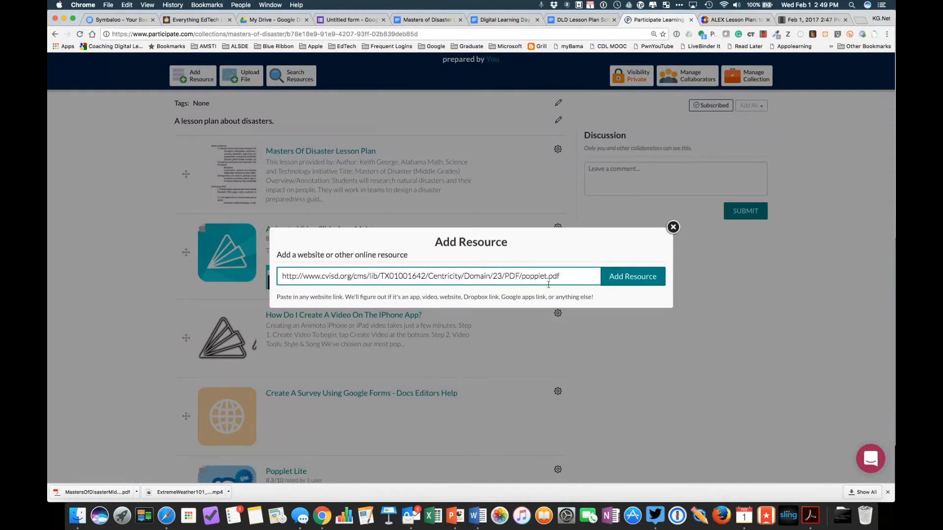
click(631, 277)
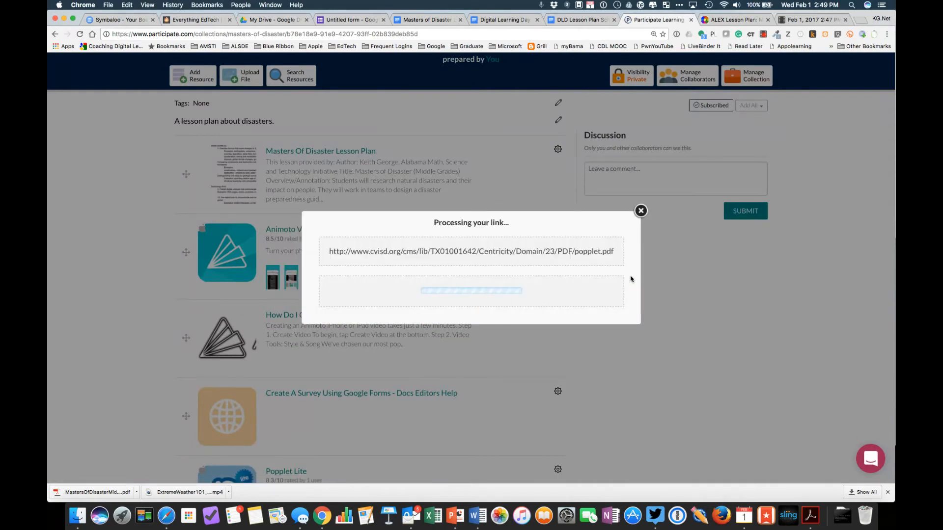
click(461, 325)
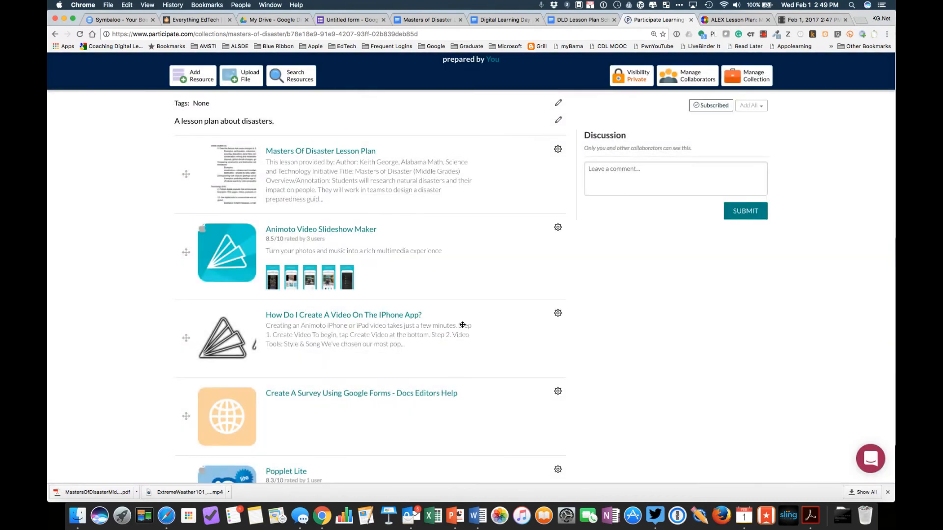
Step: Switch to the Google Docs lesson plan, review the video links under Procedures/Activities, and return to the Masters of Disaster collection in Participate
click(425, 20)
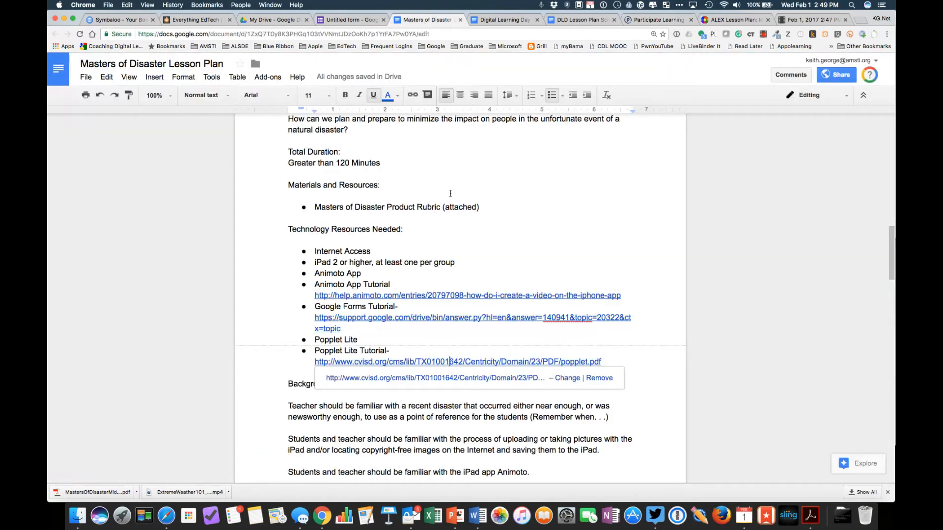
click(513, 238)
scroll(353, 231, down, 10)
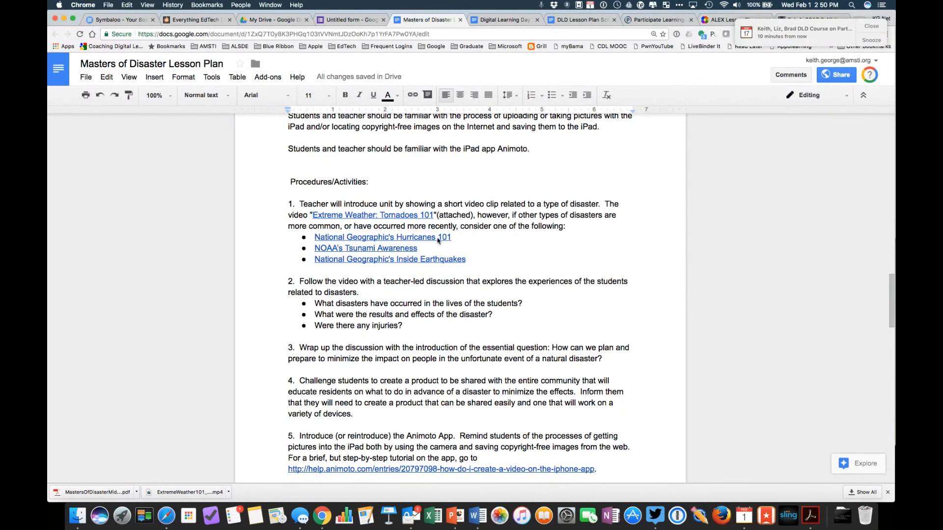
scroll(539, 272, down, 2)
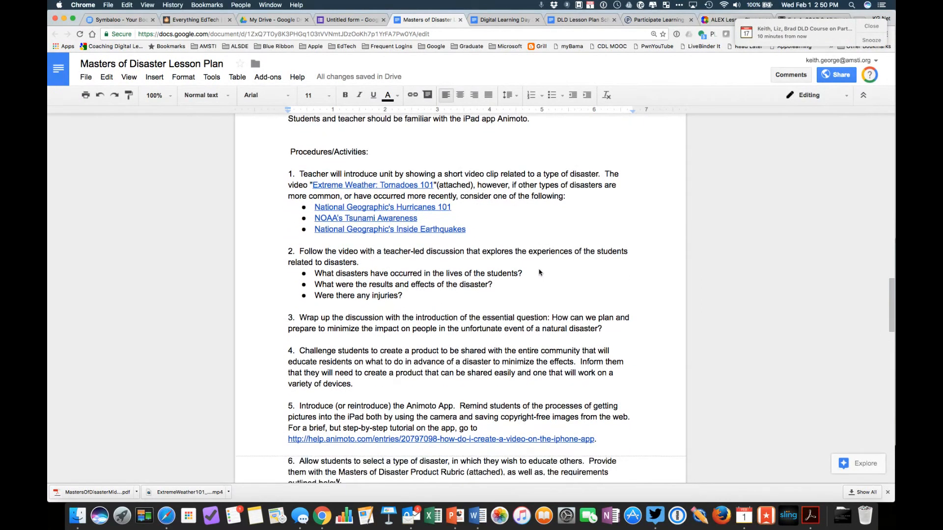
scroll(539, 272, up, 1)
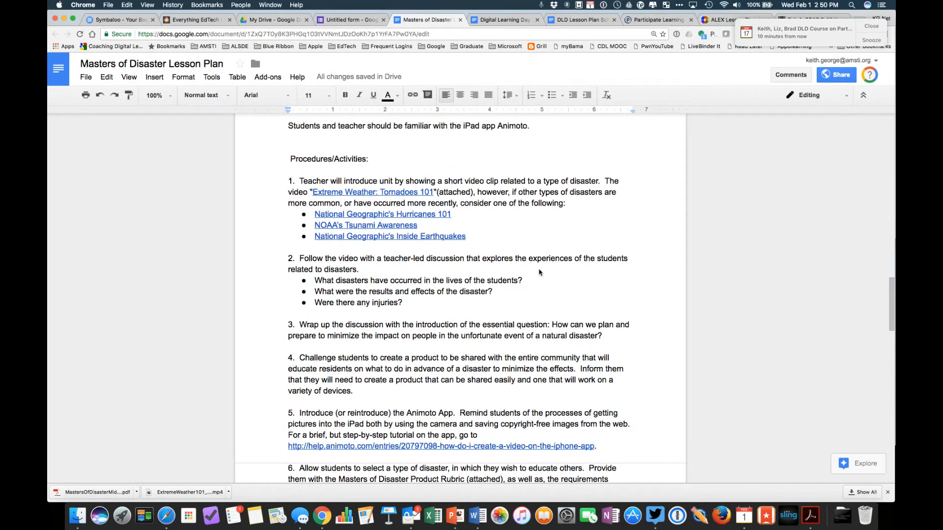
click(639, 20)
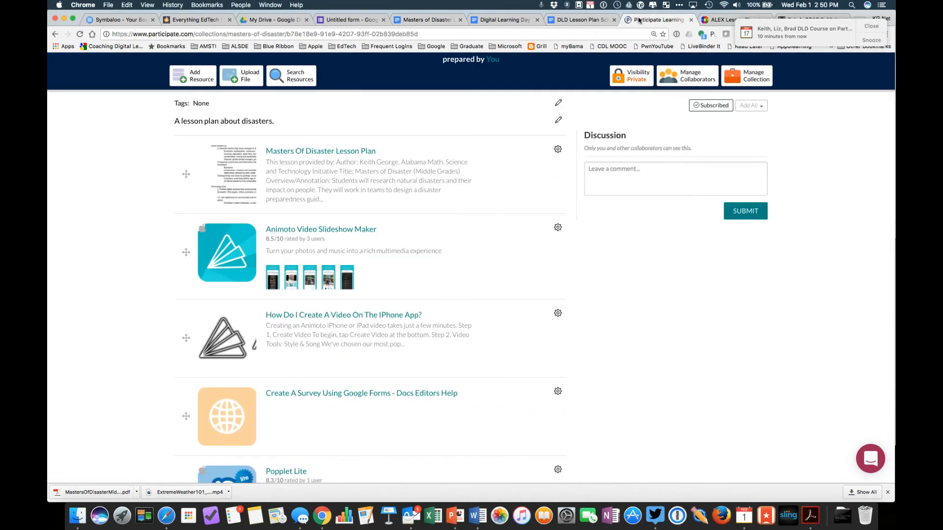
scroll(428, 317, down, 5)
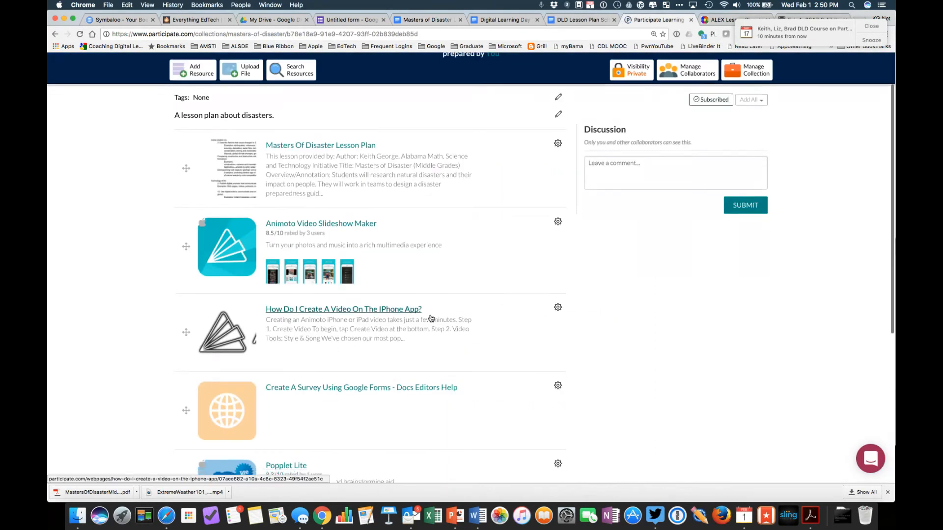
scroll(428, 319, up, 7)
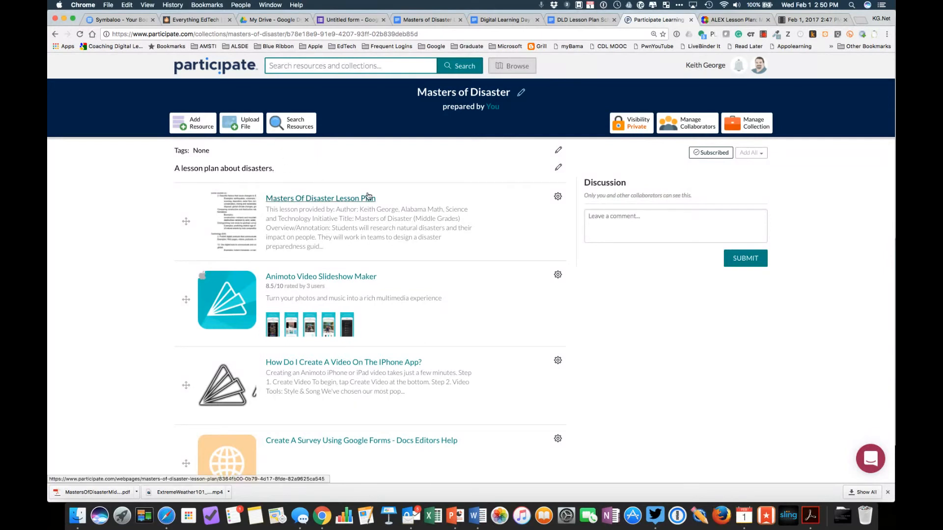
Step: Move Popplet Lite above the Google Forms survey resource in the collection, and restore the original order
scroll(429, 267, down, 5)
scroll(429, 267, down, 2)
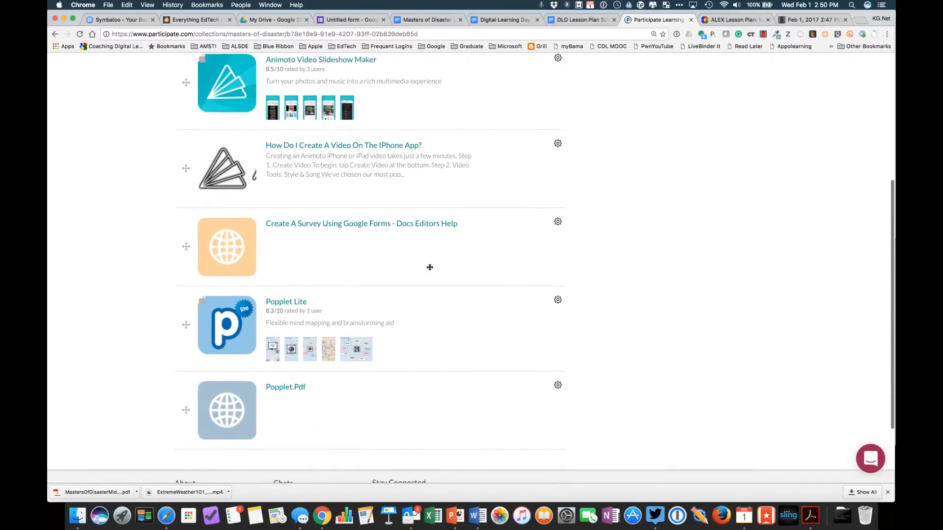
drag(186, 320, 175, 270)
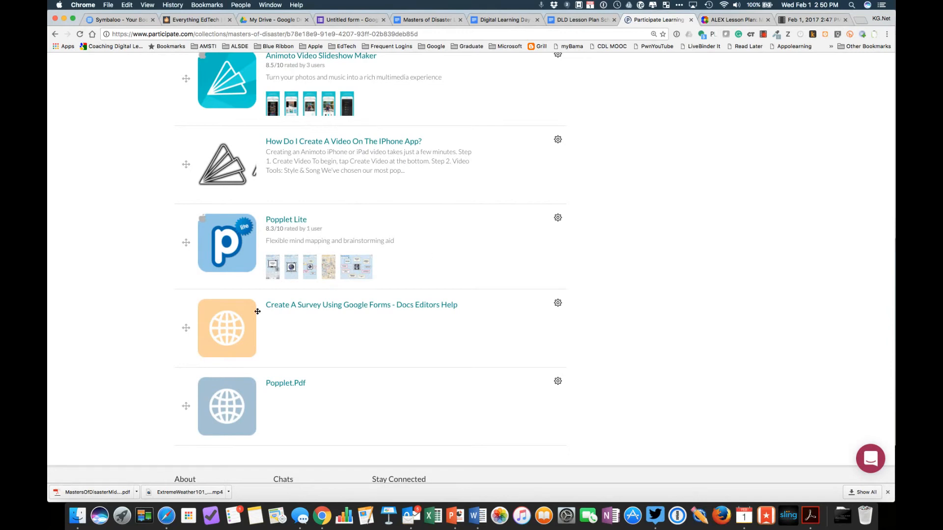
drag(186, 328, 189, 223)
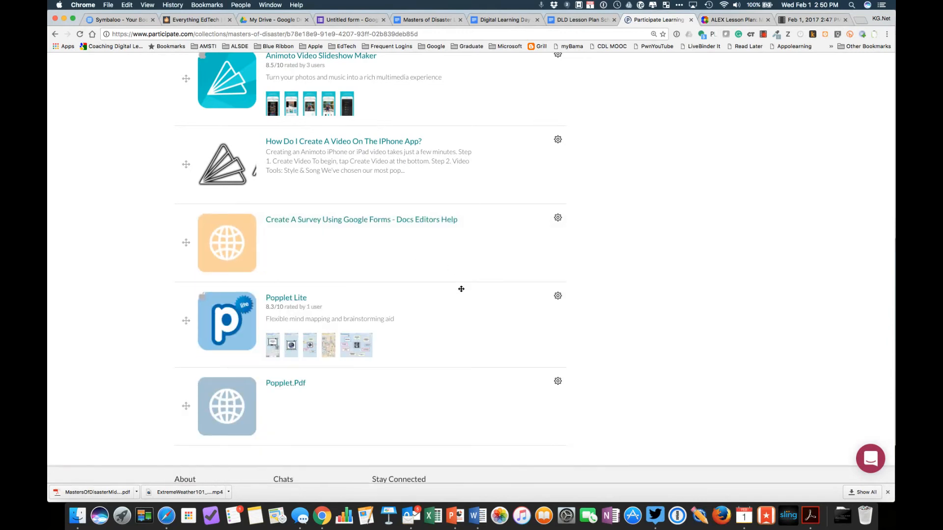
Step: Add the description "Tutorial on creating Google Forms." to the Create A Survey Using Google Forms resource and save it
scroll(461, 288, up, 10)
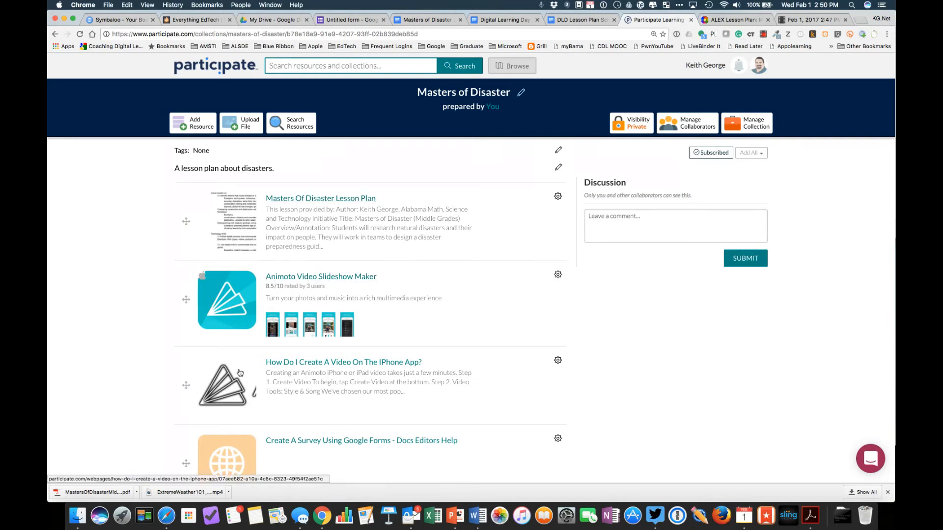
scroll(240, 373, down, 5)
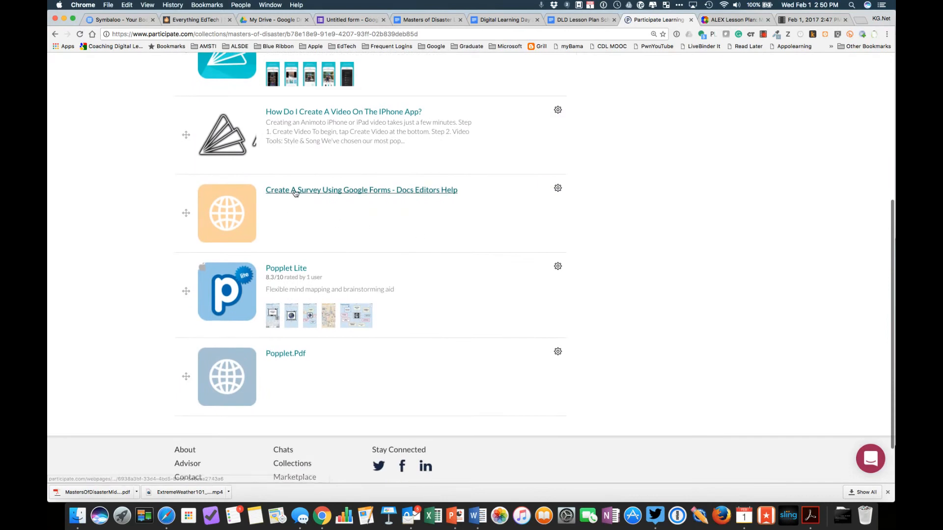
click(558, 189)
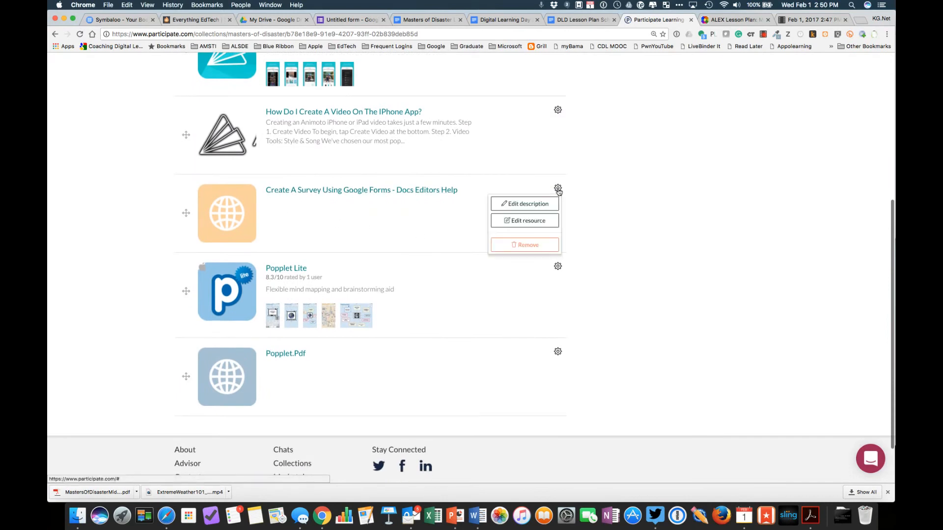
click(535, 208)
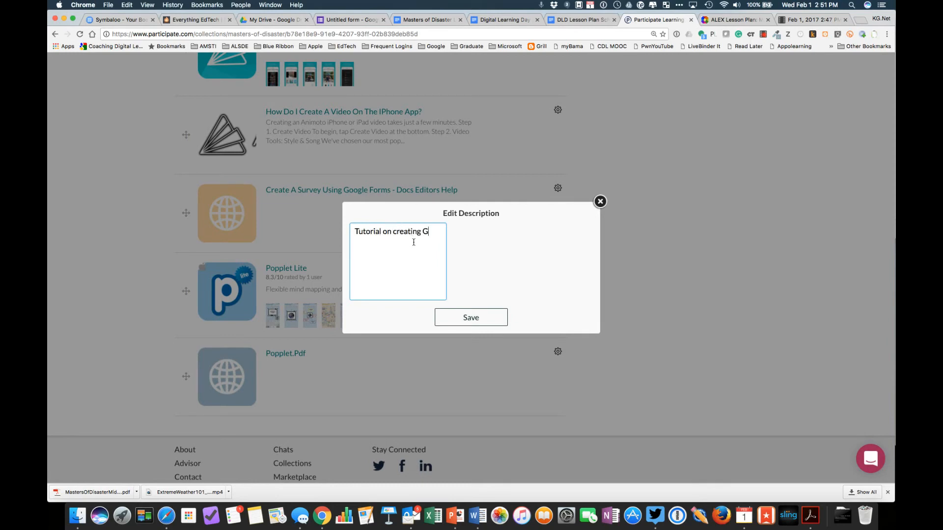
text(ogle Forms.)
click(471, 318)
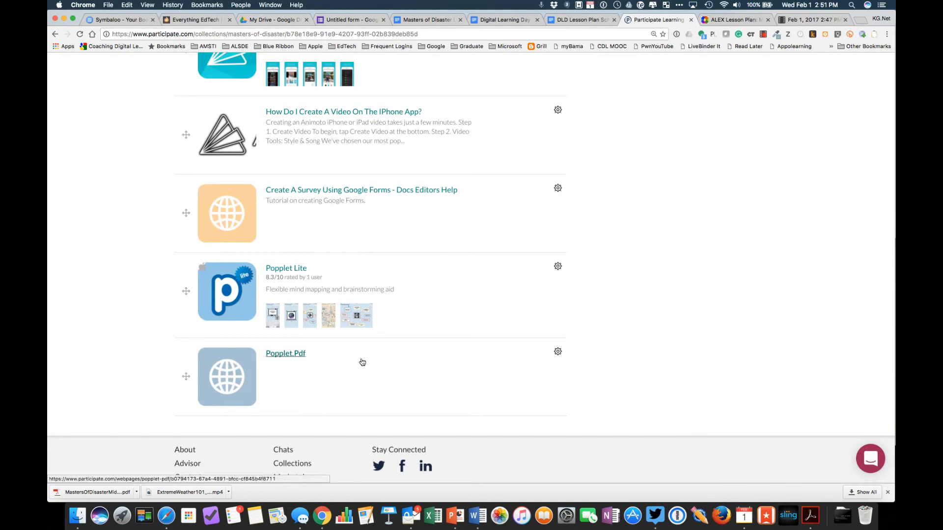
Step: Open the Popplet.Pdf resource for editing and rename it "Popplet Tutorial"
click(557, 351)
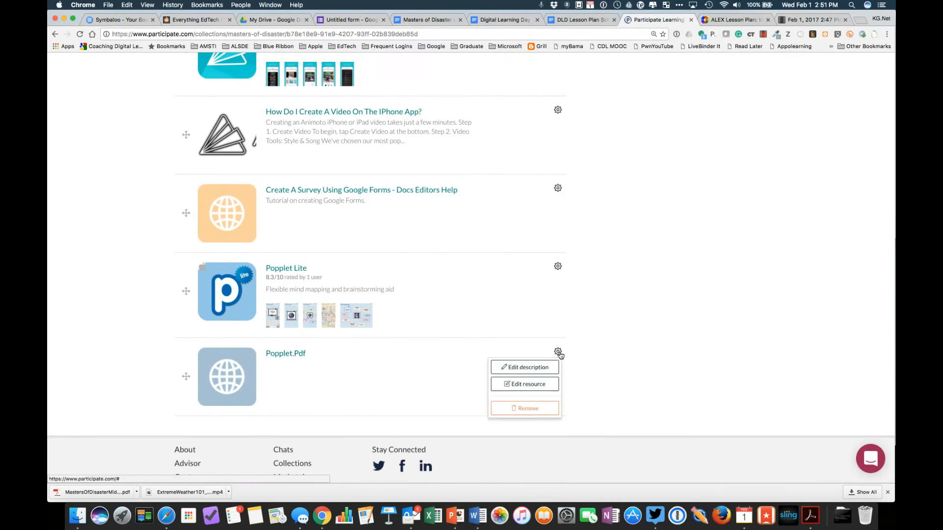
click(535, 384)
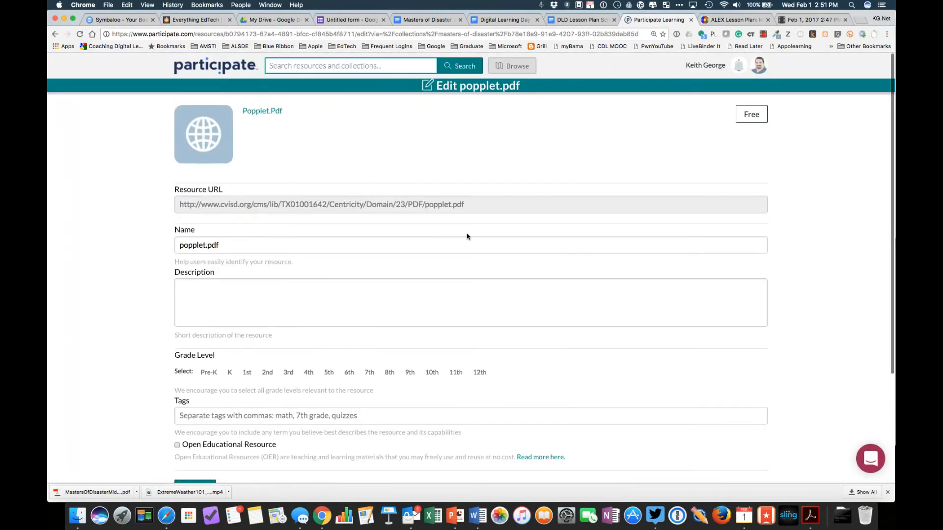
drag(231, 247, 172, 244)
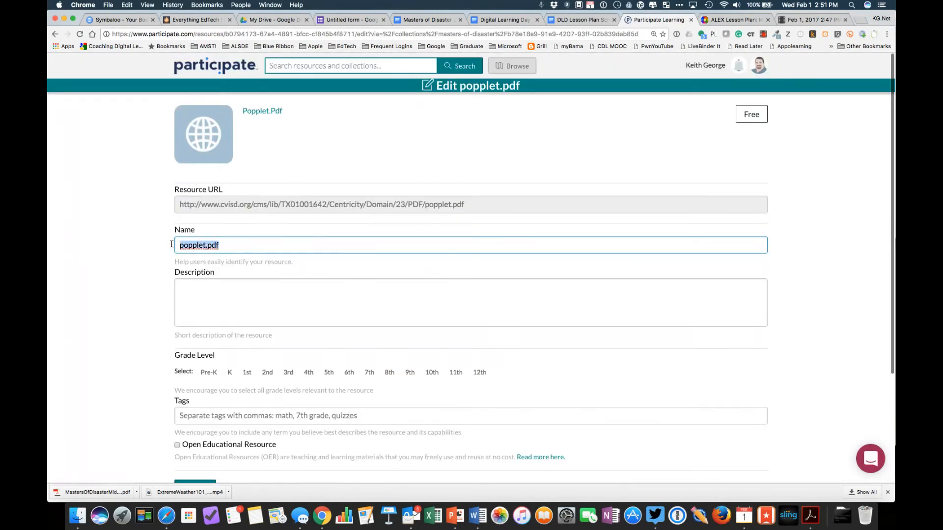
text(Popp)
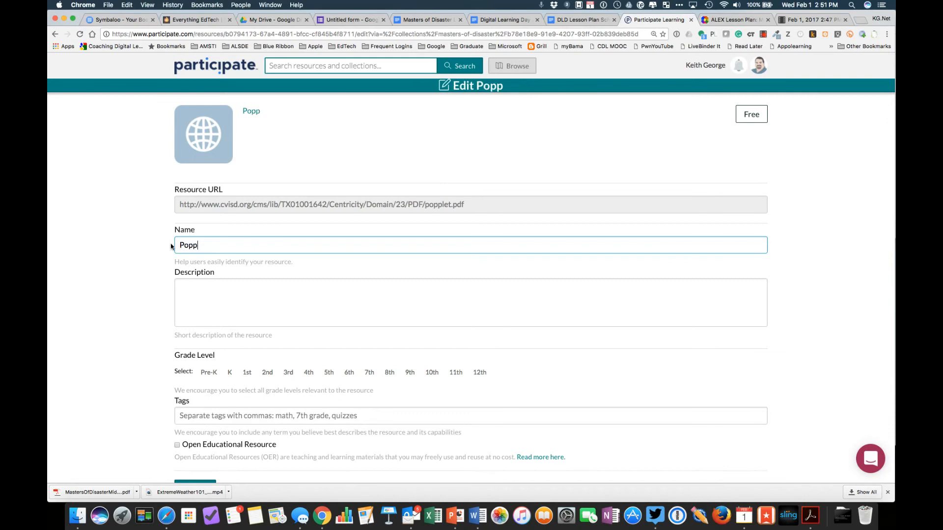
text(let Tu)
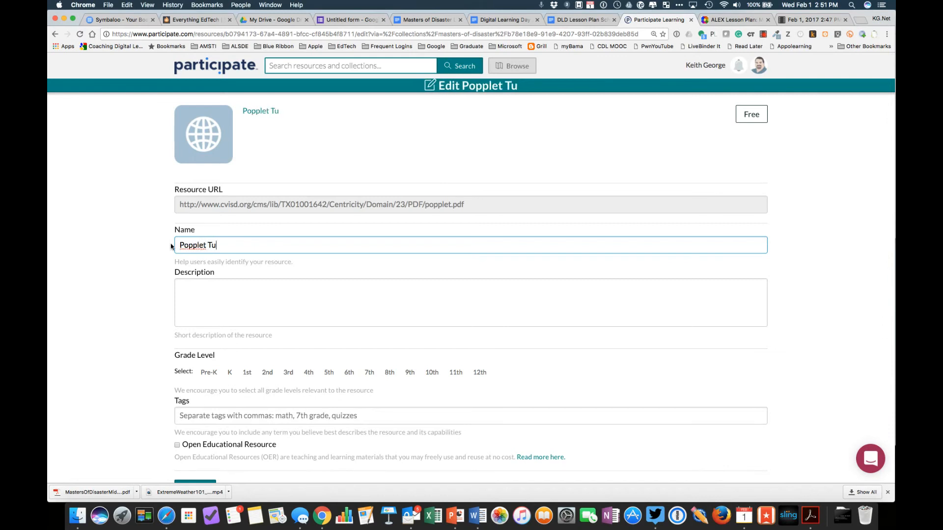
text(torial)
Step: Describe the Popplet Tutorial resource as "A quick tutorial on using Popplet." and submit the changes
click(230, 289)
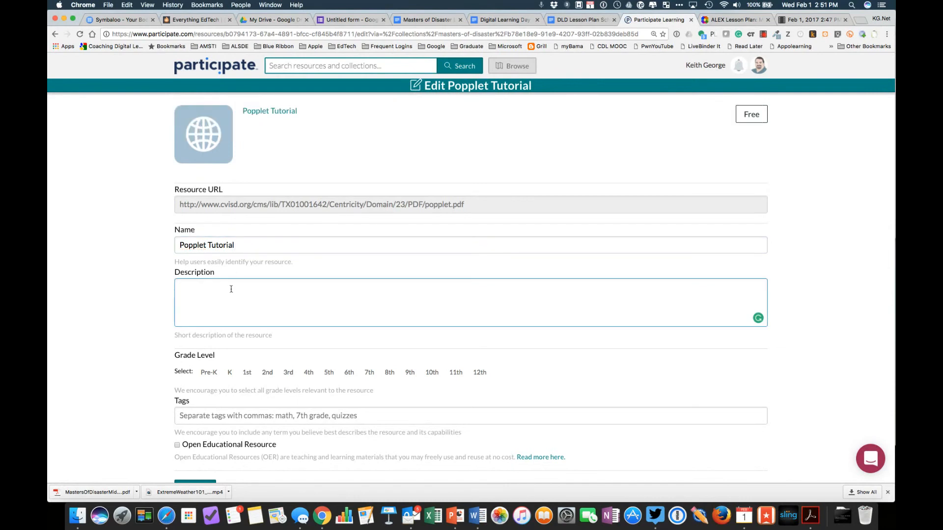
text(A quick tutorial on using Popplet.)
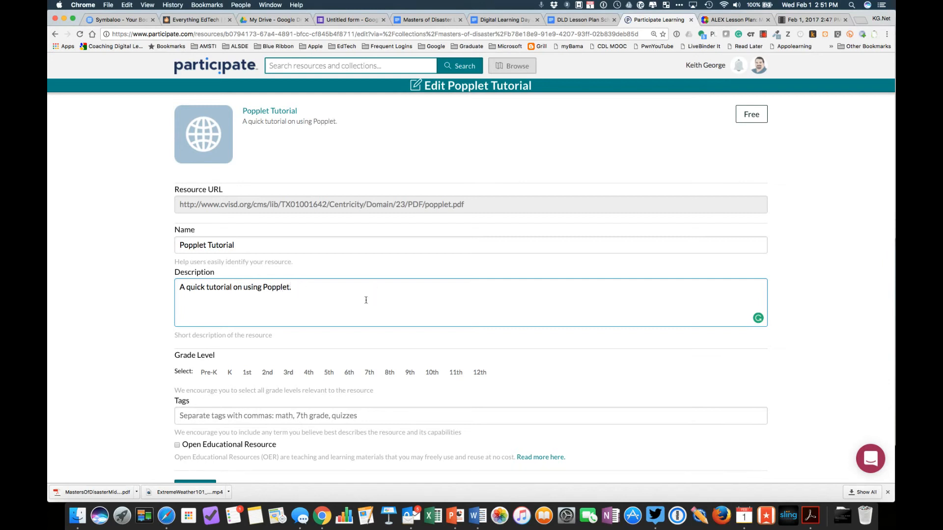
scroll(366, 299, down, 5)
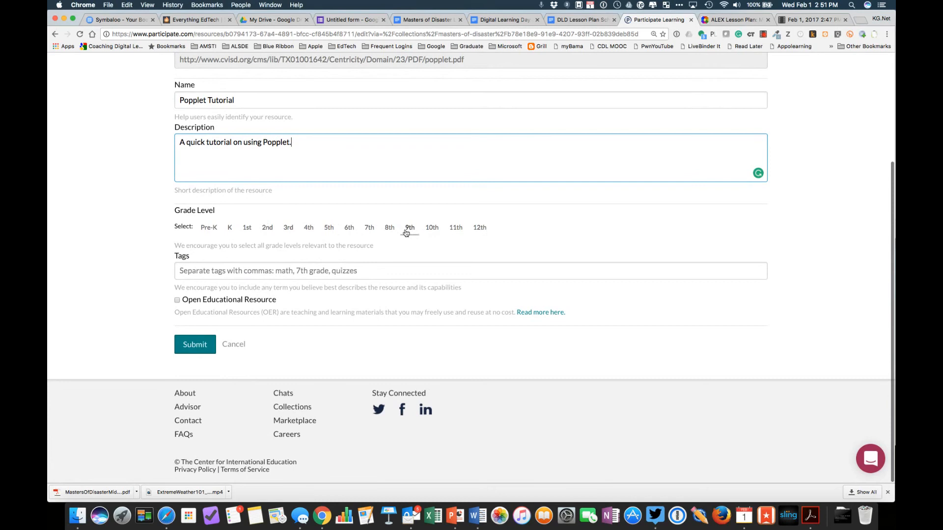
click(195, 346)
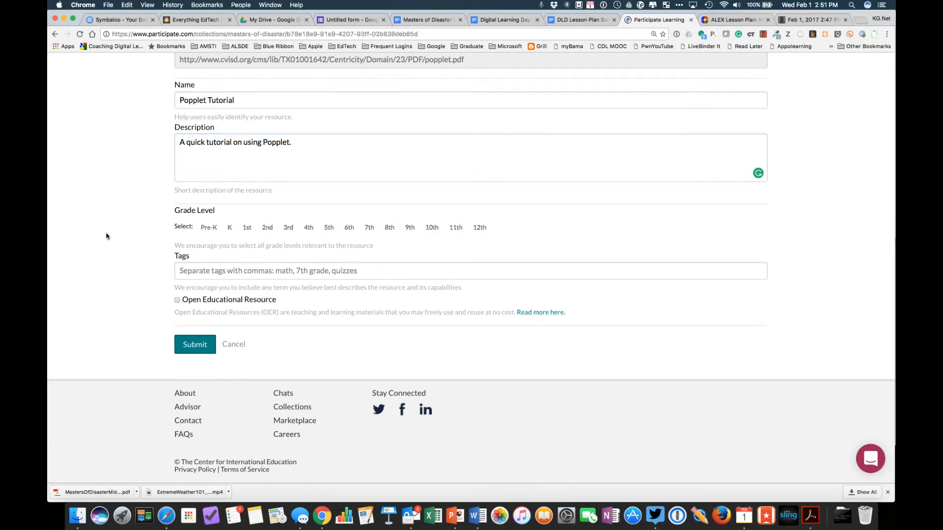
Step: Review the names, descriptions and order of all resources in the Masters of Disaster collection
scroll(427, 342, down, 10)
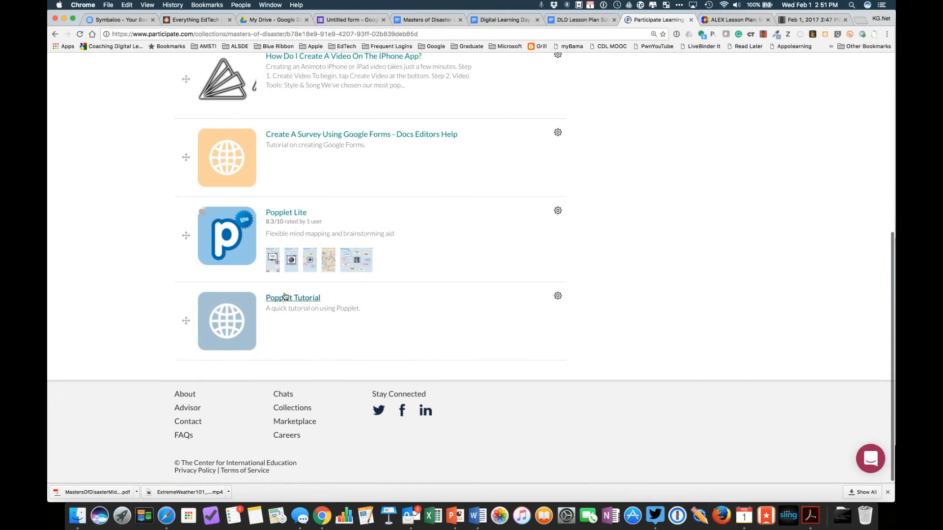
scroll(366, 219, up, 5)
scroll(365, 218, up, 5)
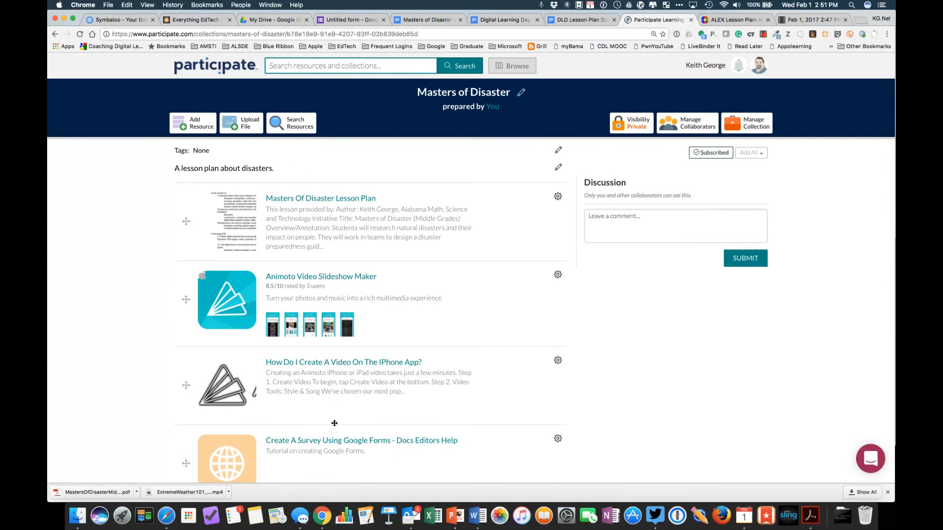
scroll(334, 423, down, 10)
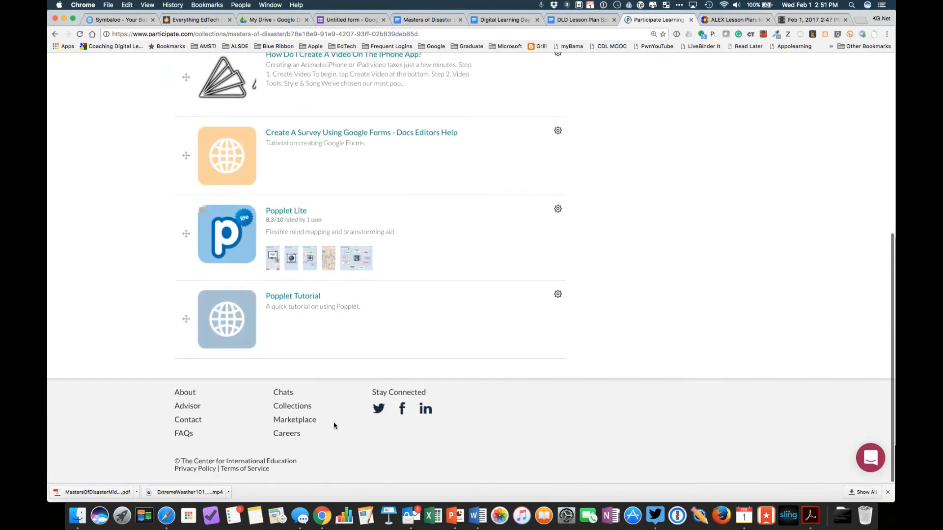
scroll(370, 235, up, 10)
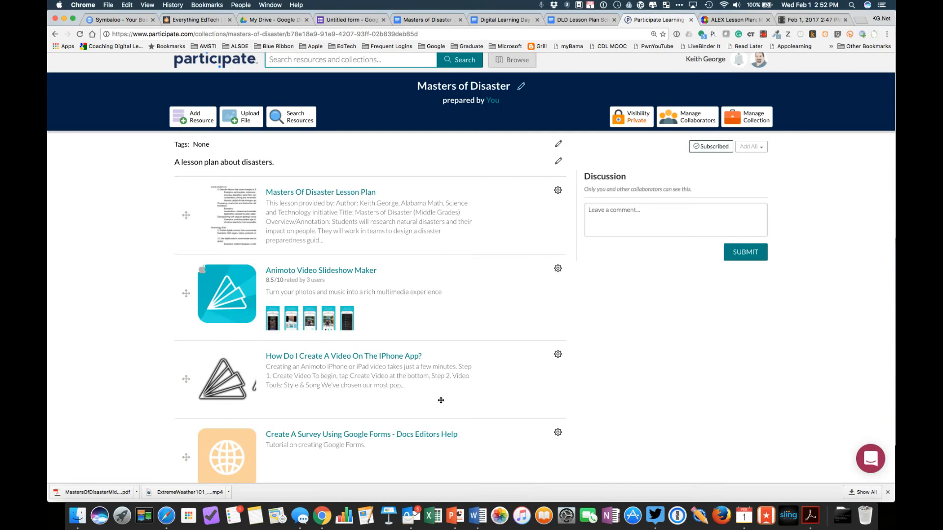
scroll(441, 401, down, 10)
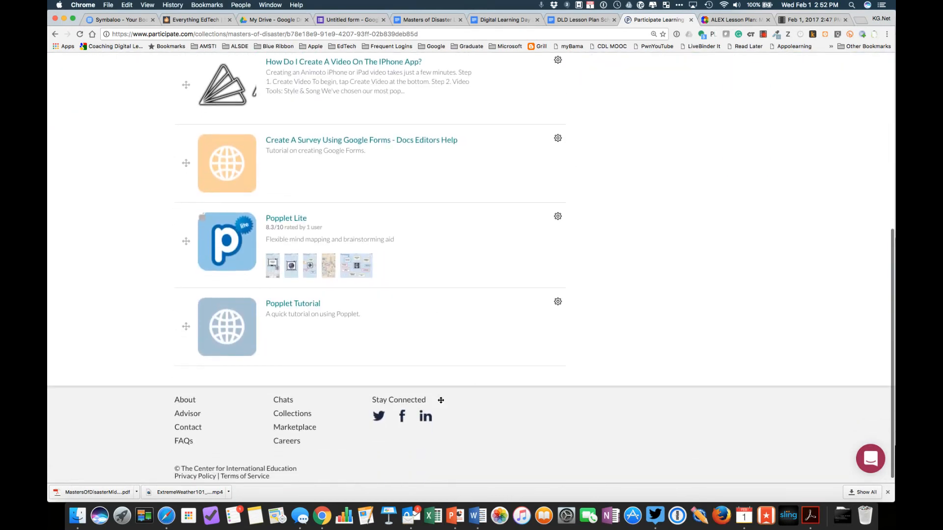
Step: Set the Masters of Disaster collection's visibility to Public and close the visibility settings
scroll(441, 402, up, 12)
scroll(440, 402, down, 1)
click(634, 126)
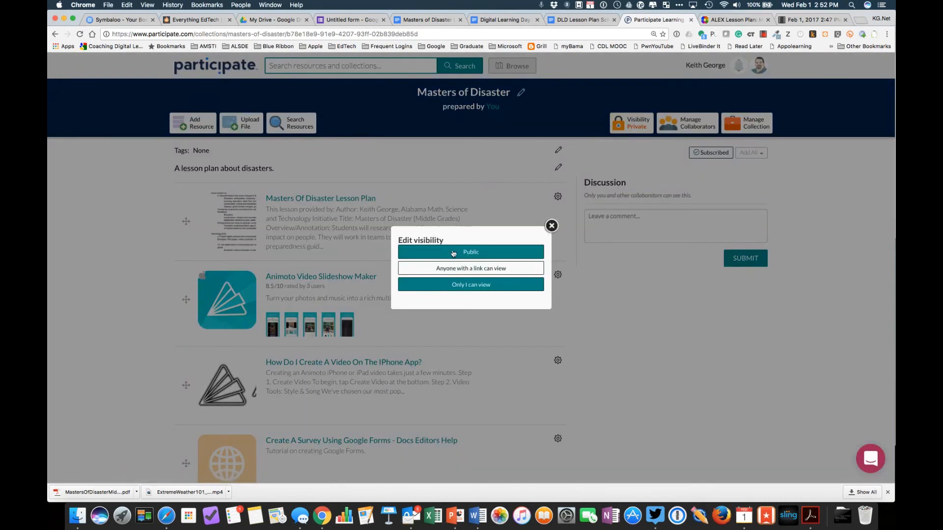
click(458, 255)
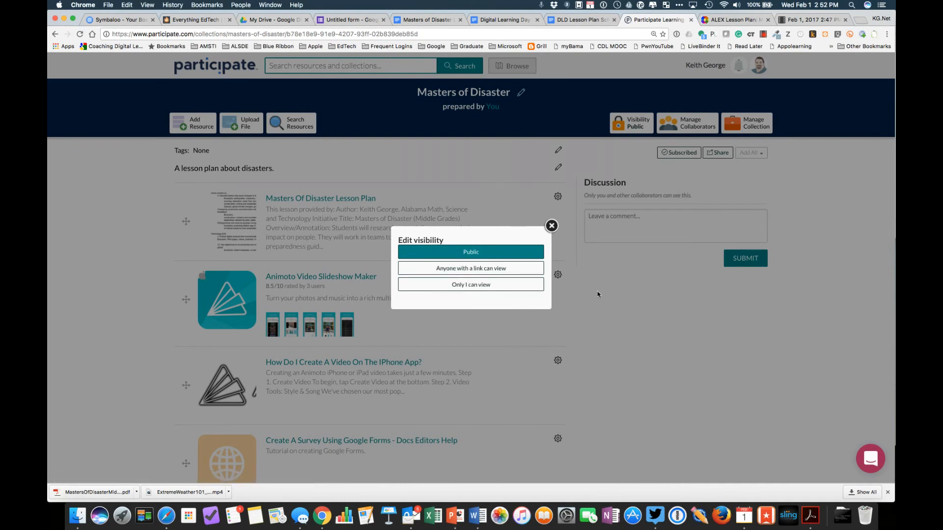
click(552, 226)
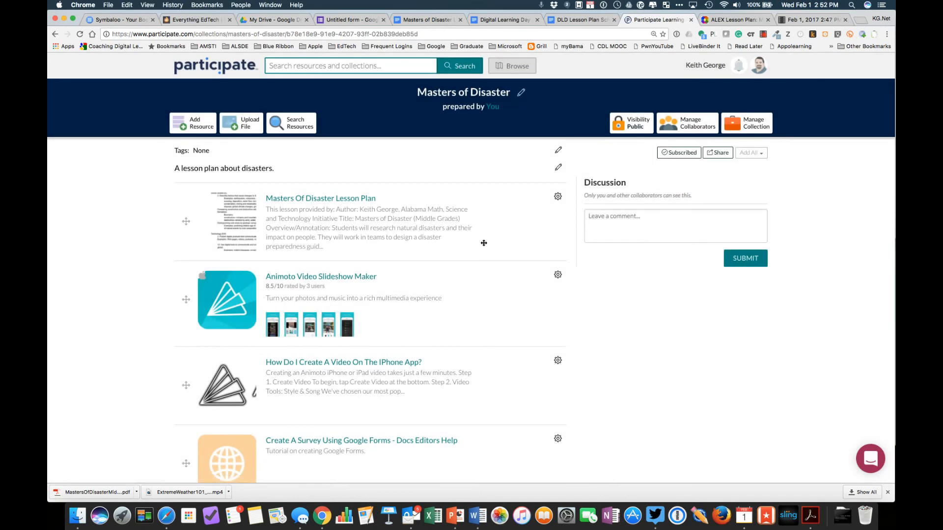
Step: Copy the collection's share link, open it in a new browser tab, and look through the listed resources
click(720, 154)
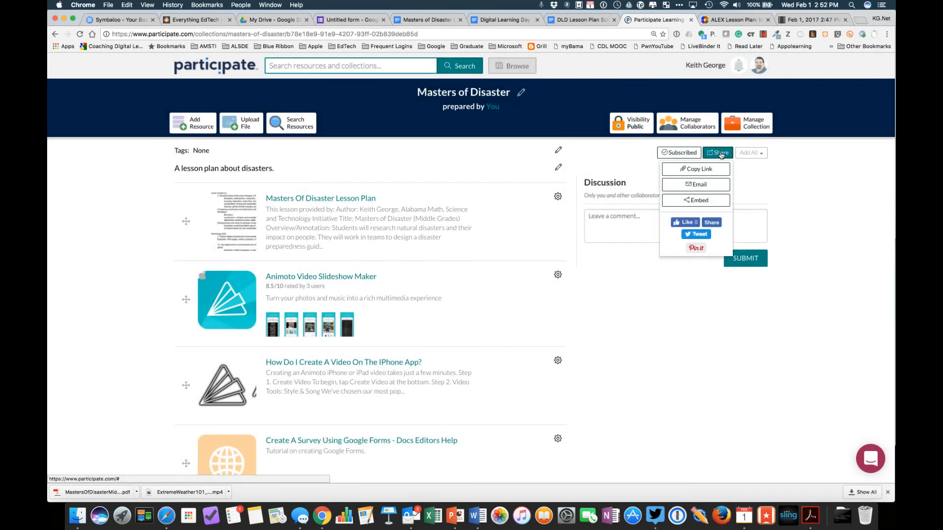
click(701, 169)
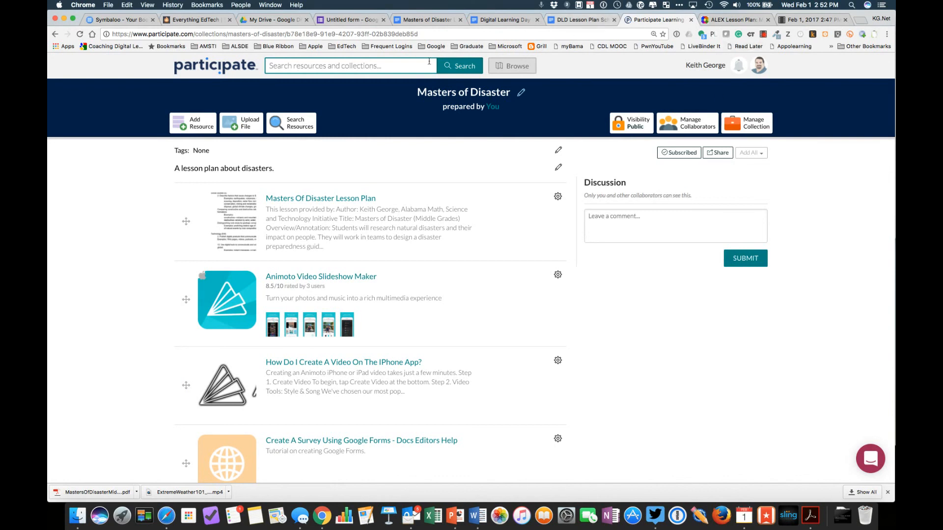
click(860, 20)
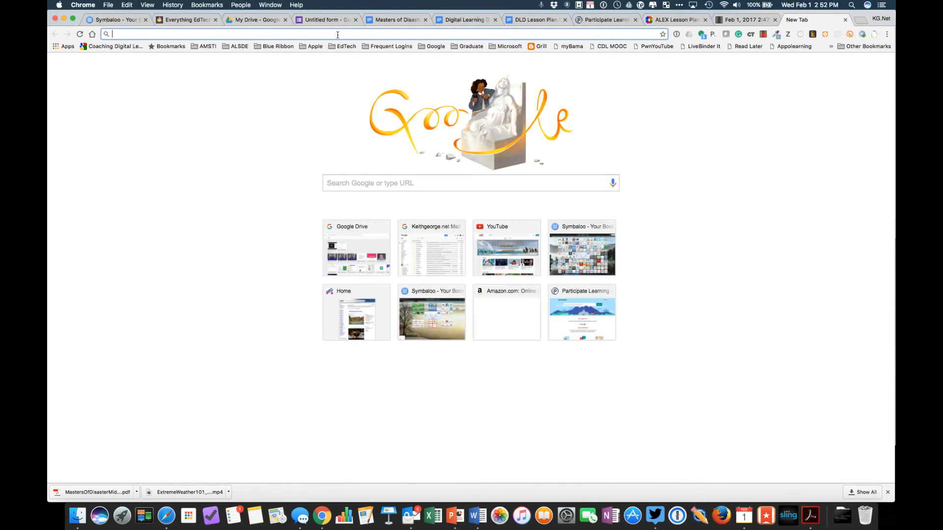
key(super+v)
key(Return)
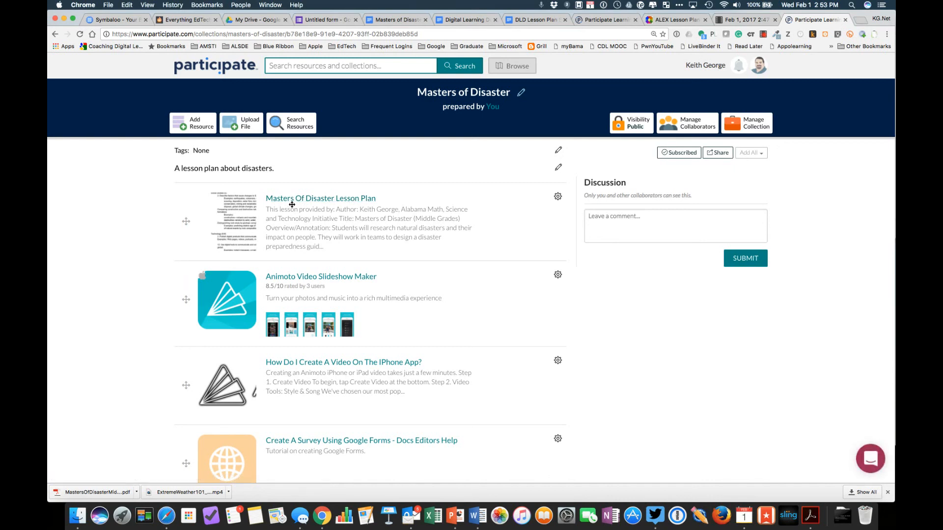
scroll(344, 408, down, 3)
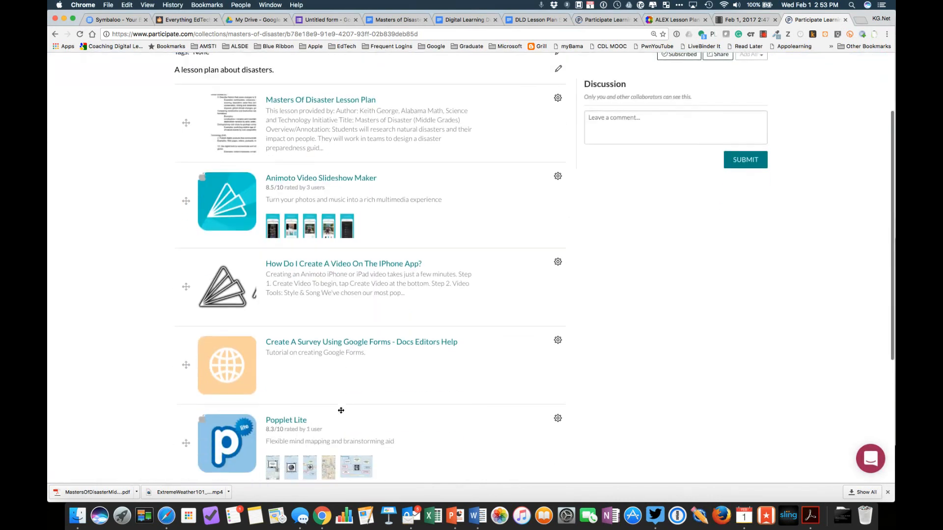
scroll(341, 411, up, 2)
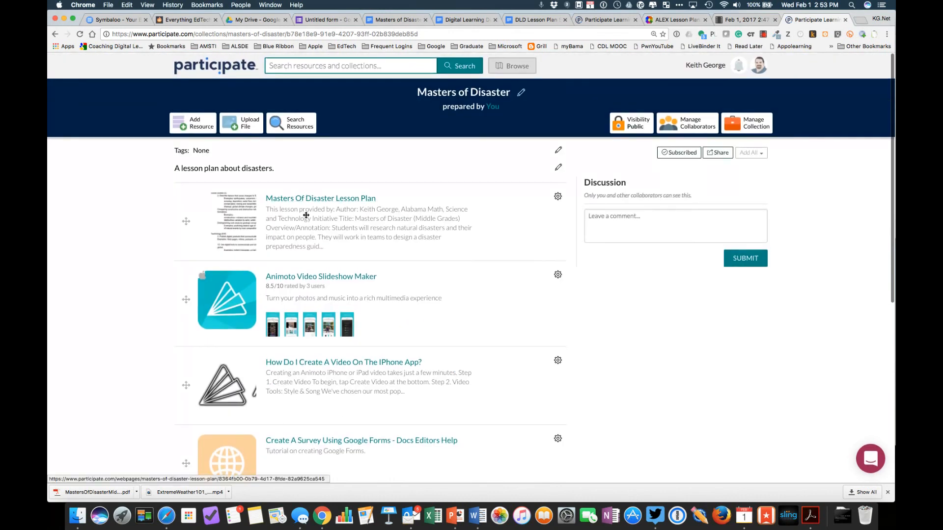
scroll(304, 232, down, 8)
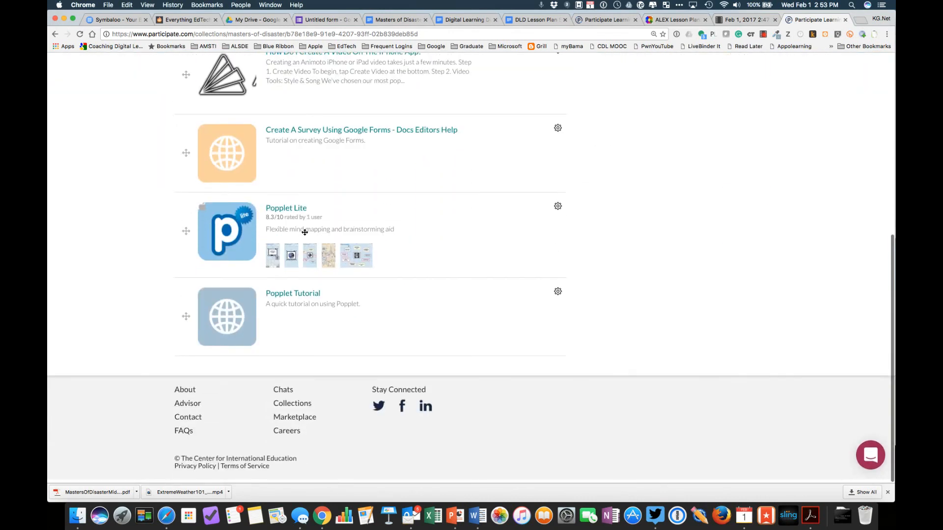
scroll(305, 232, up, 9)
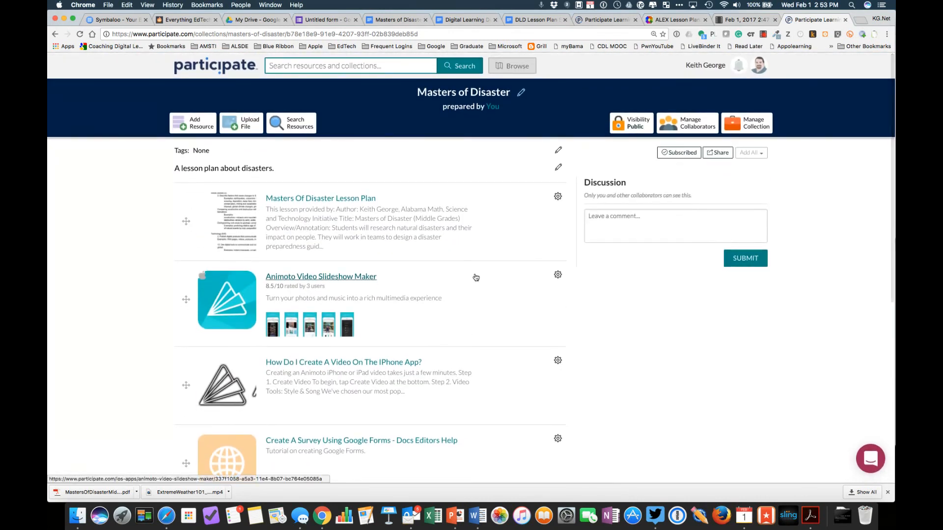